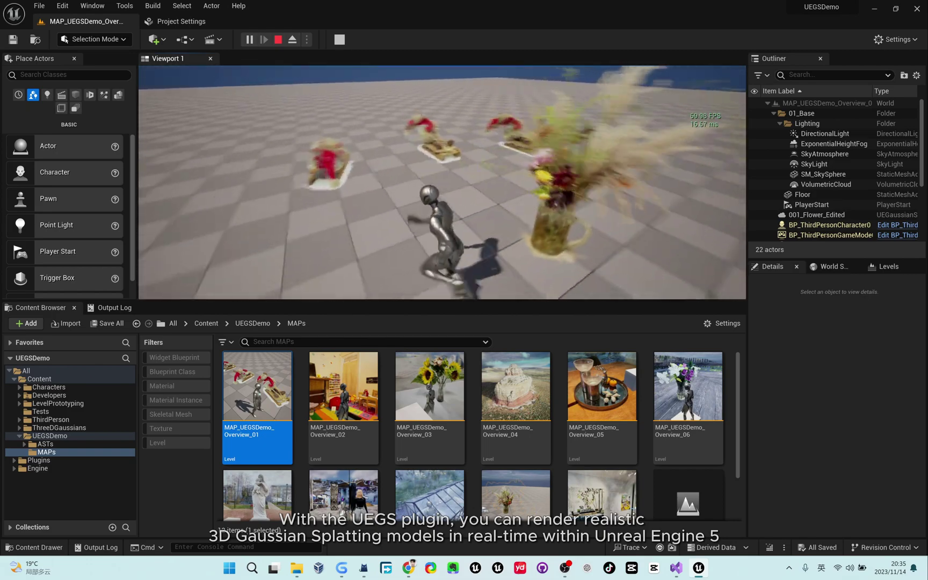
# Walk the character into the physics-movable plush toy, push it over the floor's edge, and stop the play session.
pyautogui.press('w')
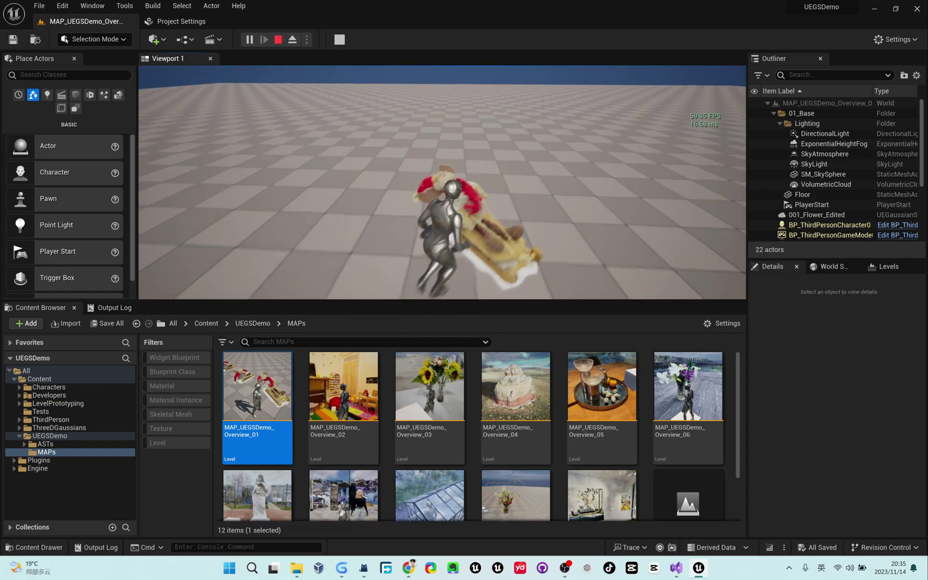
pyautogui.press('w')
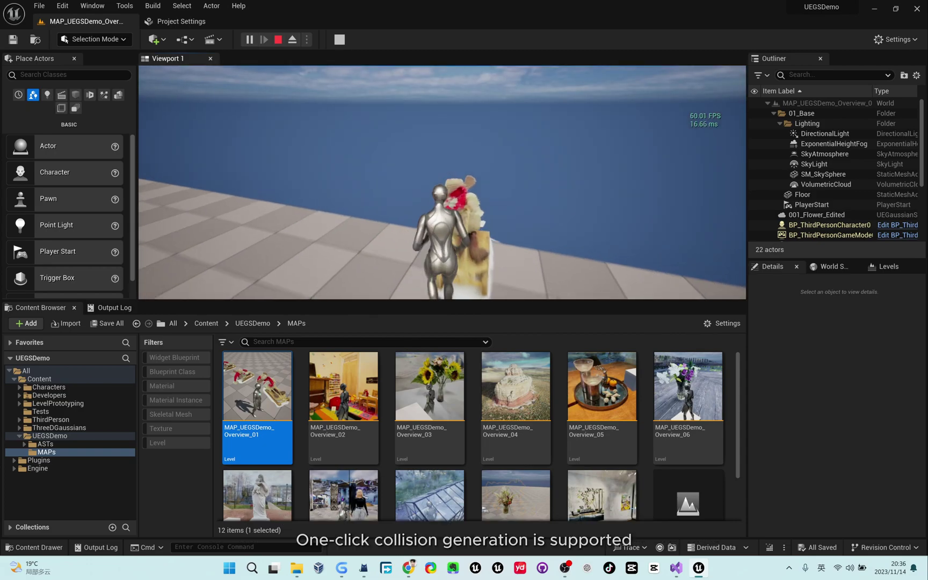
pyautogui.press('w')
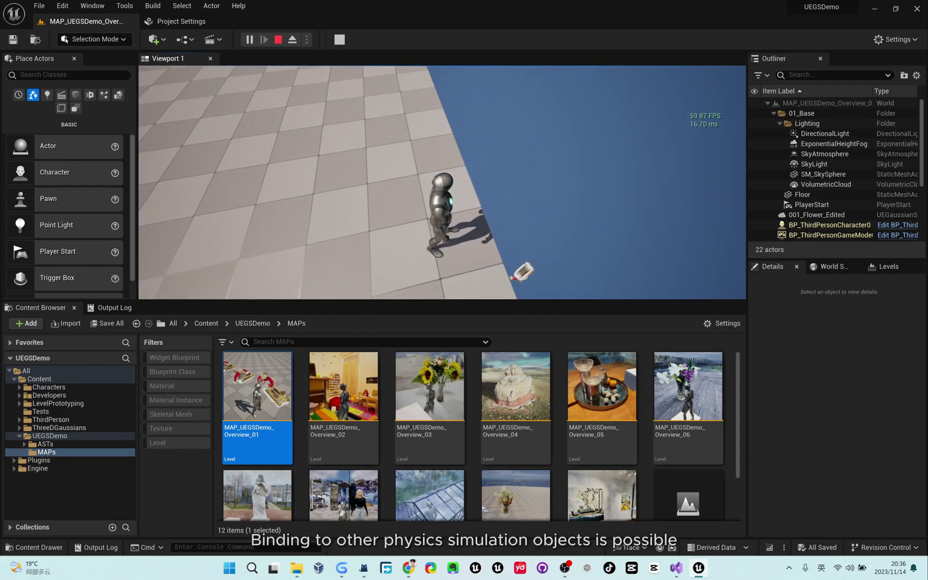
pyautogui.press('Escape')
# Select the UEGS_PlushToy_02_Static_WithCollision actor and locate its Gaussian Splatting data asset in the project content.
pyautogui.click(796, 185)
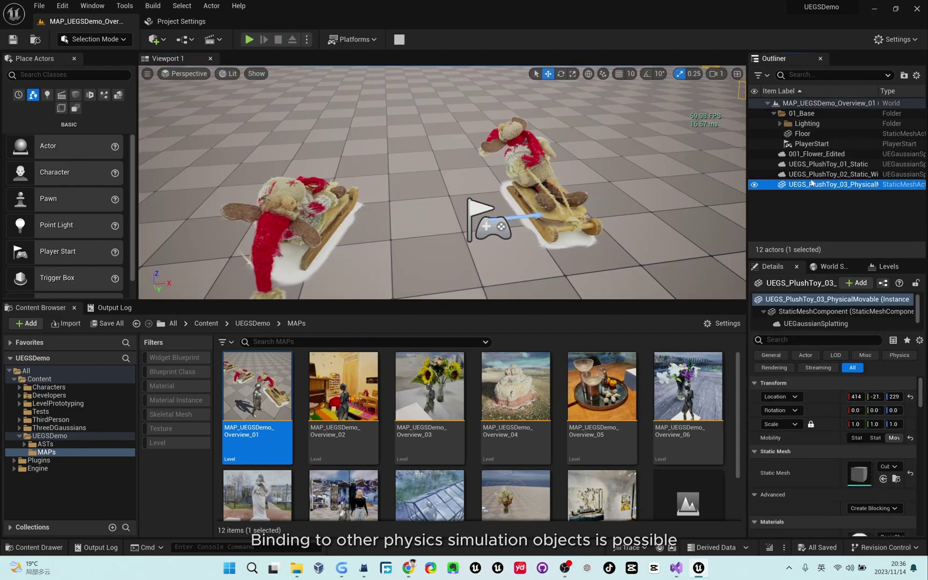
pyautogui.click(821, 174)
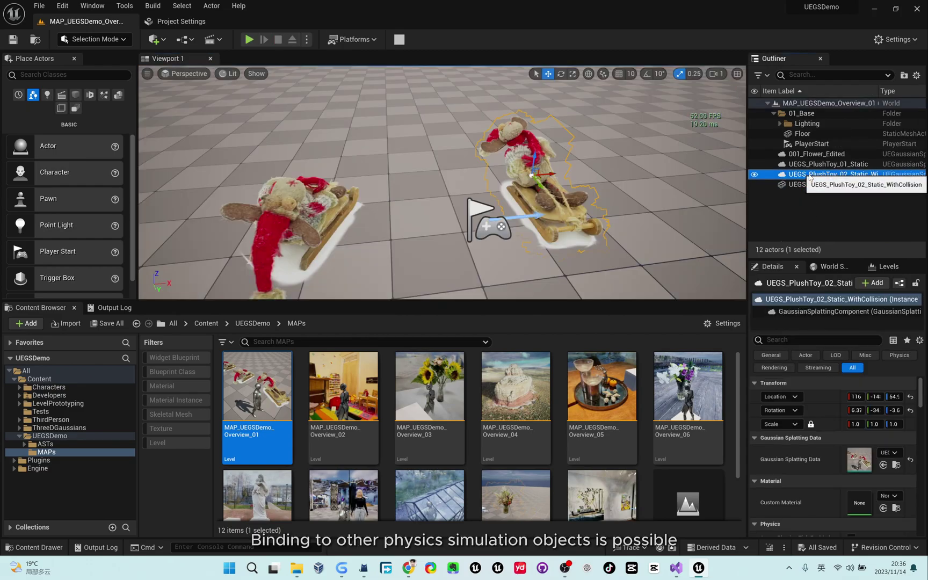
pyautogui.click(896, 465)
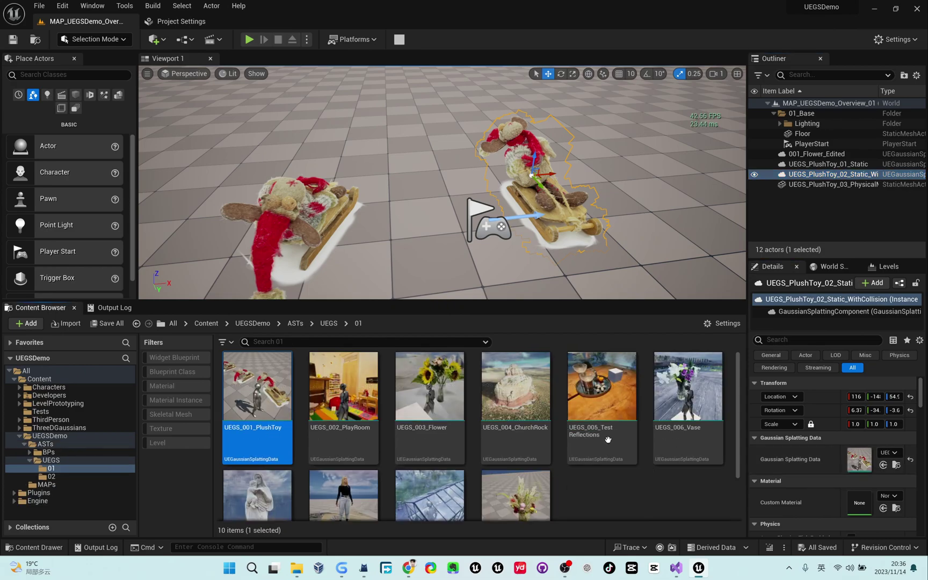
# Open the UEGS_001_PlushToy asset and inspect the toy from several angles and up close.
pyautogui.doubleClick(258, 388)
pyautogui.moveTo(375, 339)
pyautogui.mouseDown()
pyautogui.moveTo(344, 339)
pyautogui.moveTo(376, 339)
pyautogui.mouseUp()
pyautogui.moveTo(376, 338); pyautogui.dragTo(429, 354, button='right')
pyautogui.moveTo(325, 270); pyautogui.dragTo(483, 284)
pyautogui.scroll(4, 324, 270)
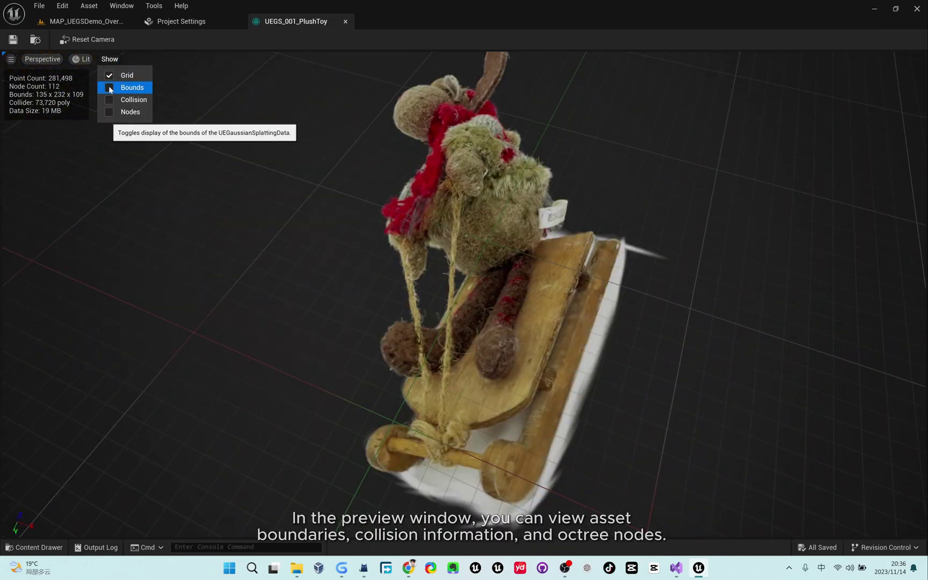
# Show the plush toy asset's bounds and examine them around the whole model.
pyautogui.click(109, 89)
pyautogui.moveTo(561, 349); pyautogui.dragTo(563, 325)
pyautogui.scroll(-5, 562, 352)
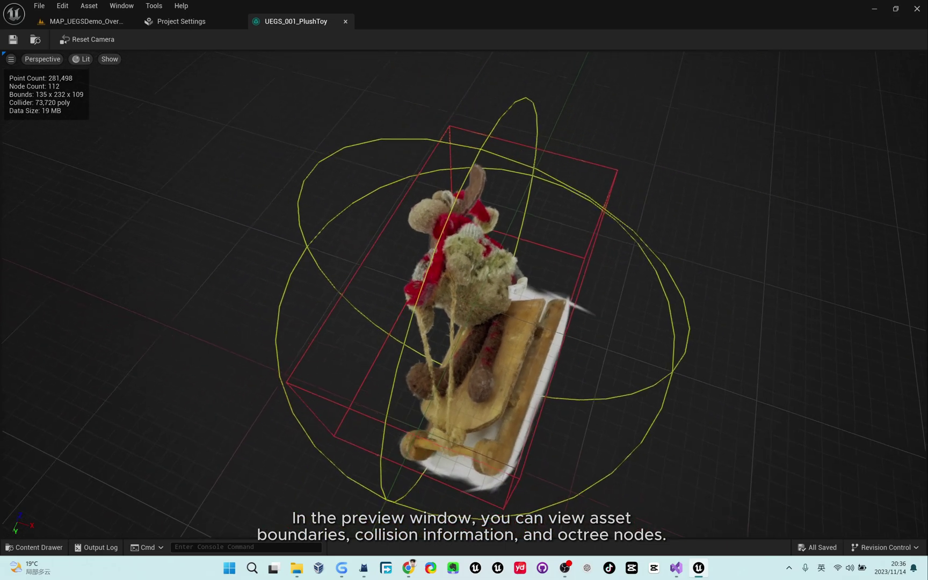
pyautogui.scroll(4, 563, 353)
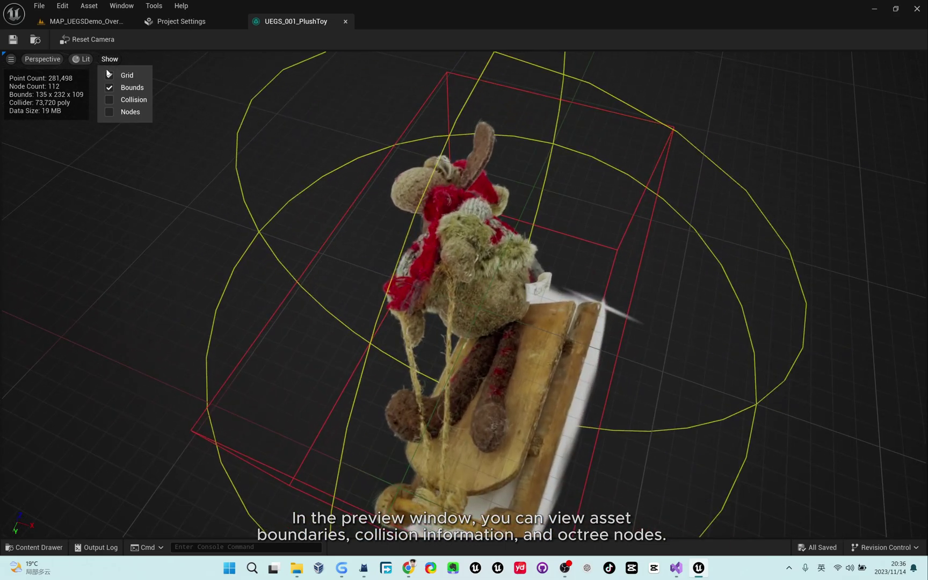
# Replace the bounds display with the collision mesh and examine it on the plush toy from close and far.
pyautogui.click(109, 88)
pyautogui.click(109, 101)
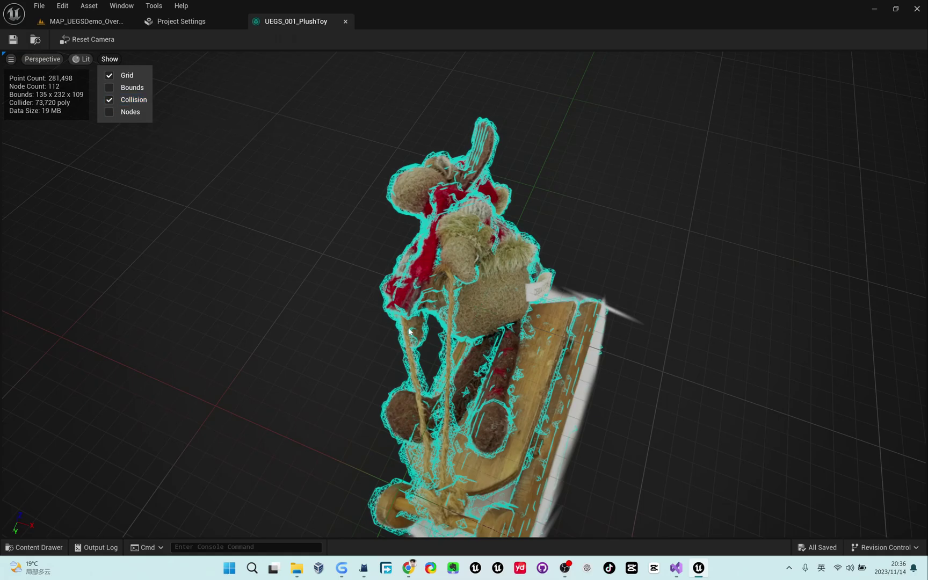
pyautogui.moveTo(409, 331); pyautogui.dragTo(539, 336, button='right')
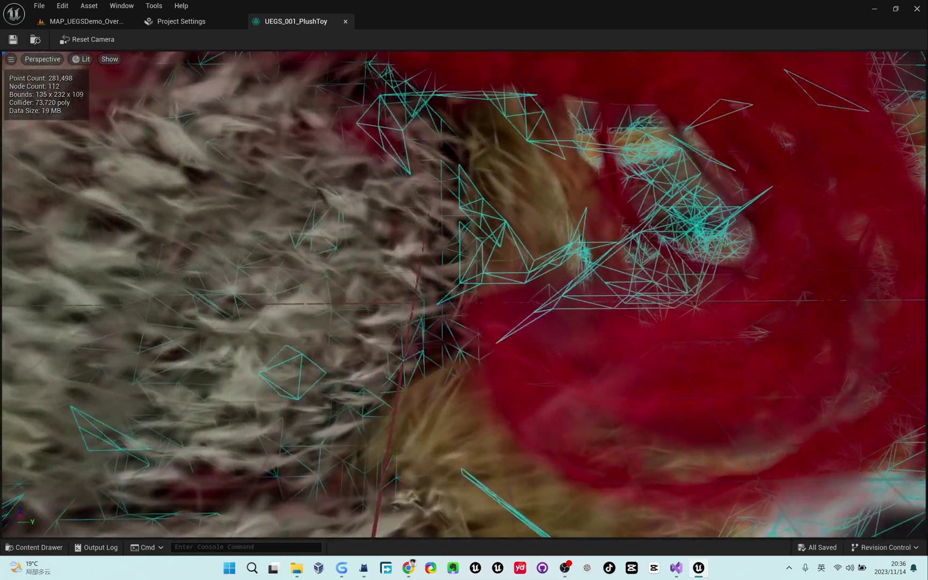
pyautogui.moveTo(116, 192); pyautogui.dragTo(117, 236, button='right')
pyautogui.moveTo(117, 191); pyautogui.dragTo(51, 209)
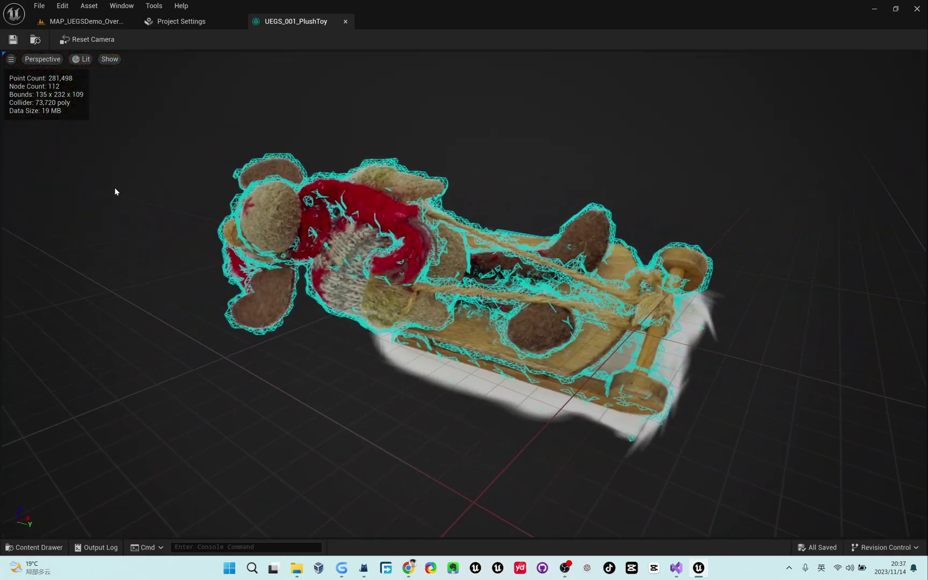
# Hide the collision mesh and inspect the plush toy asset's octree nodes instead.
pyautogui.click(109, 101)
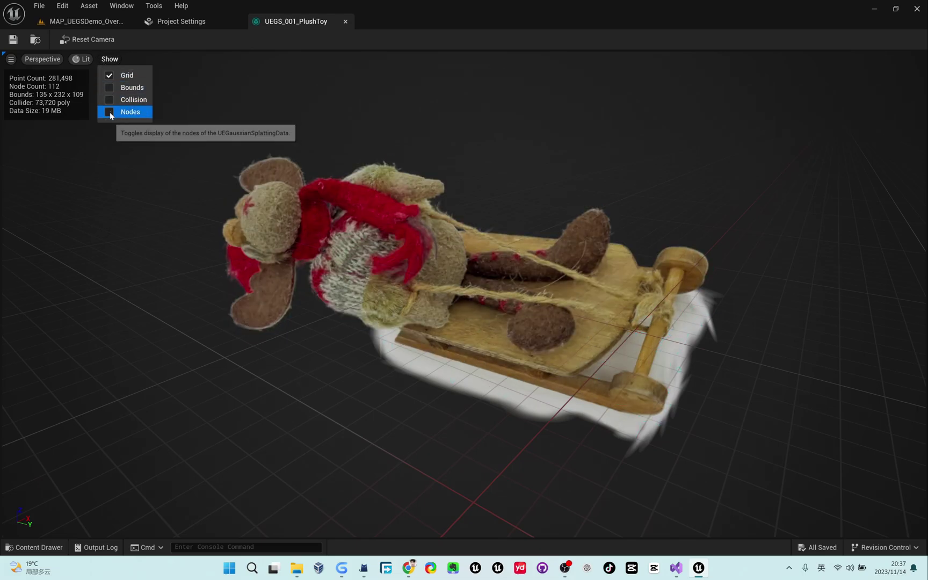
pyautogui.moveTo(359, 237); pyautogui.dragTo(333, 220, button='right')
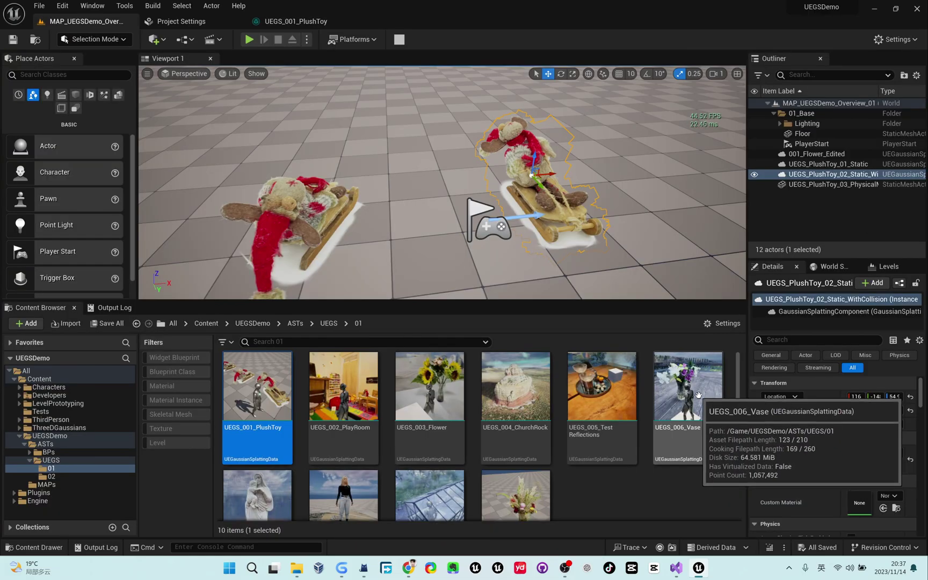
# Open the UEGS_006_Vase asset from the level editor and view its splat model from another angle.
pyautogui.doubleClick(698, 395)
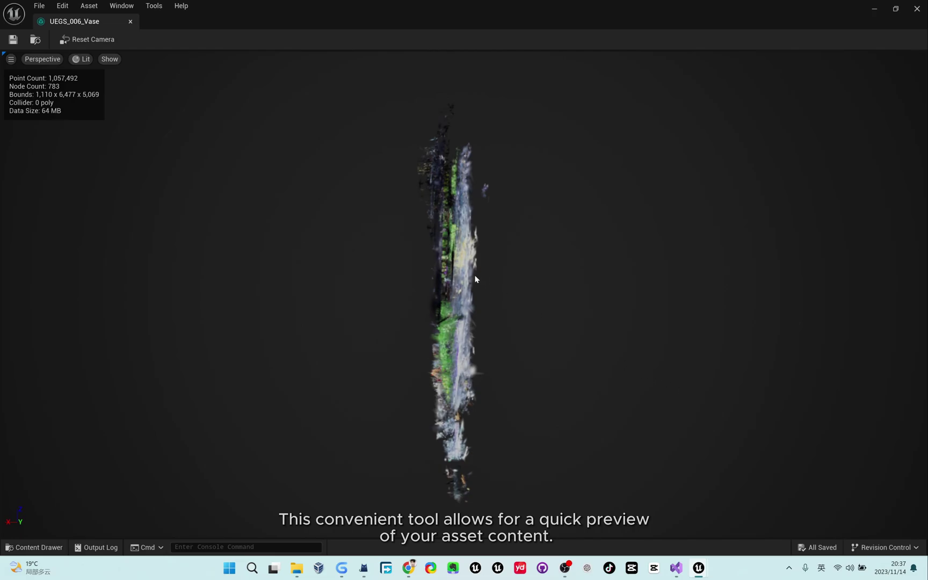
pyautogui.moveTo(474, 276); pyautogui.dragTo(563, 264, button='right')
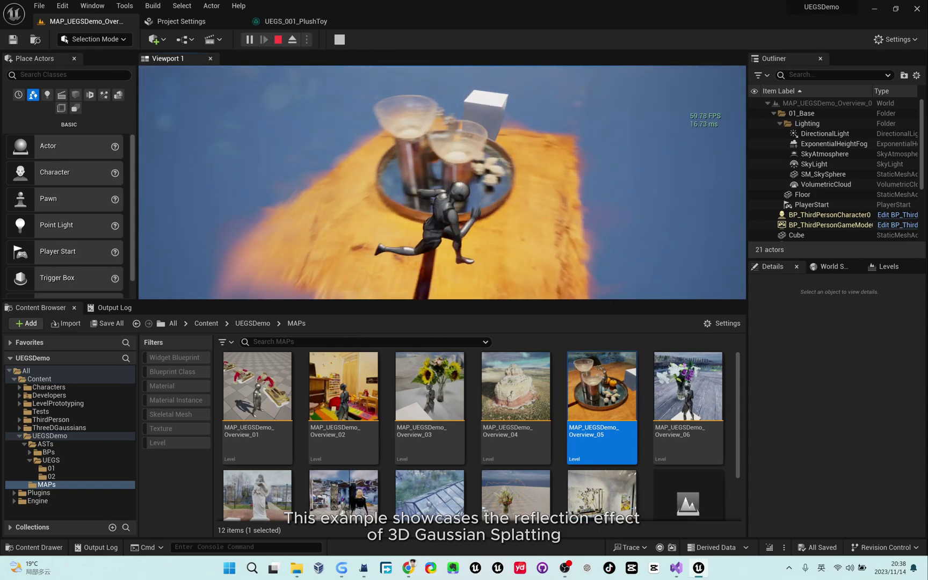
# Examine the tray's reflections in the running MAP_UEGSDemo_Overview_05 level and in the UEGS_005_TestReflections asset preview, and close the preview.
pyautogui.press('d')
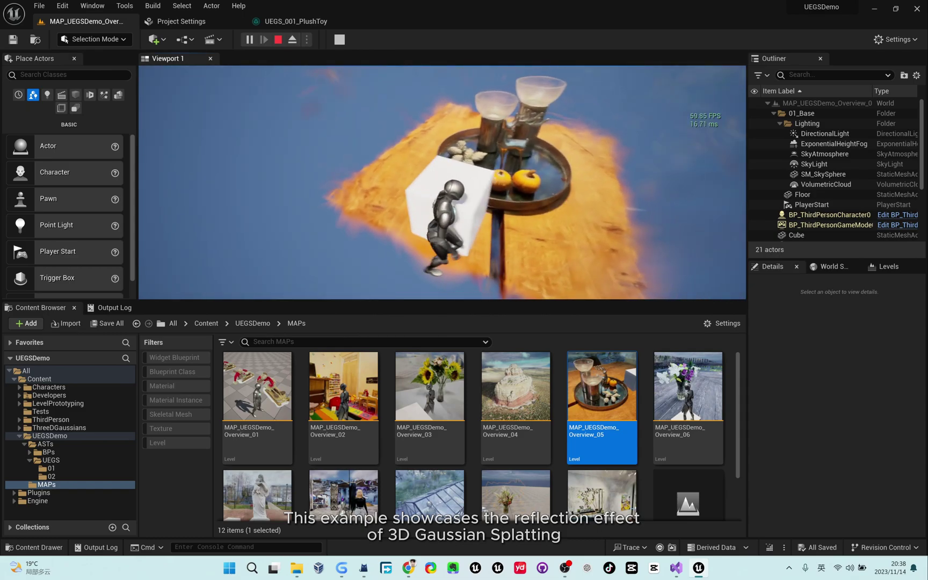
pyautogui.press('d')
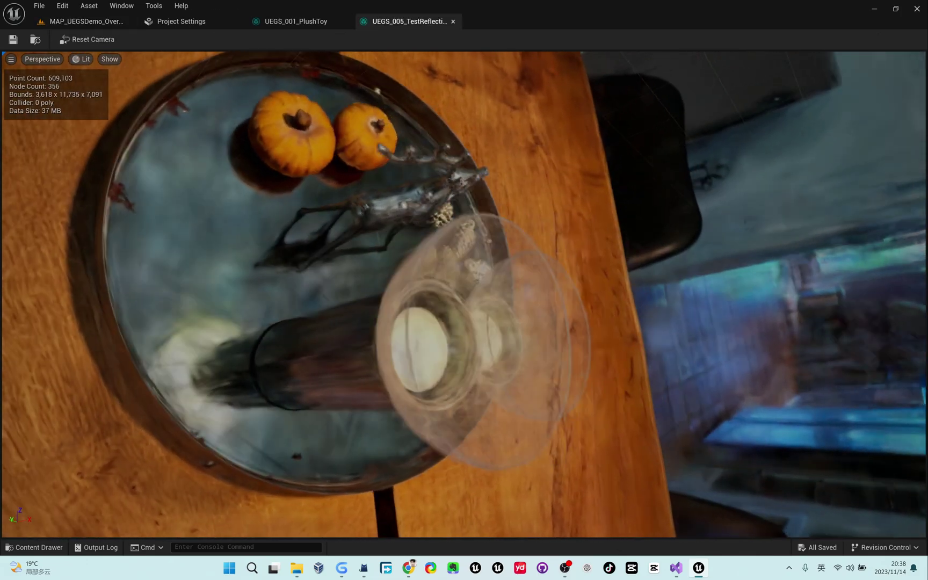
pyautogui.moveTo(463, 294); pyautogui.dragTo(505, 242, button='right')
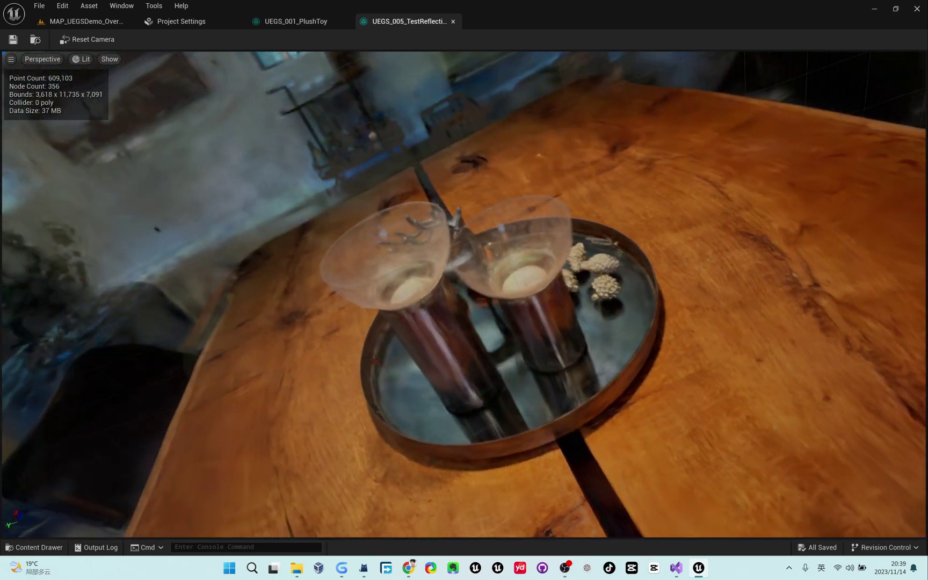
pyautogui.click(452, 21)
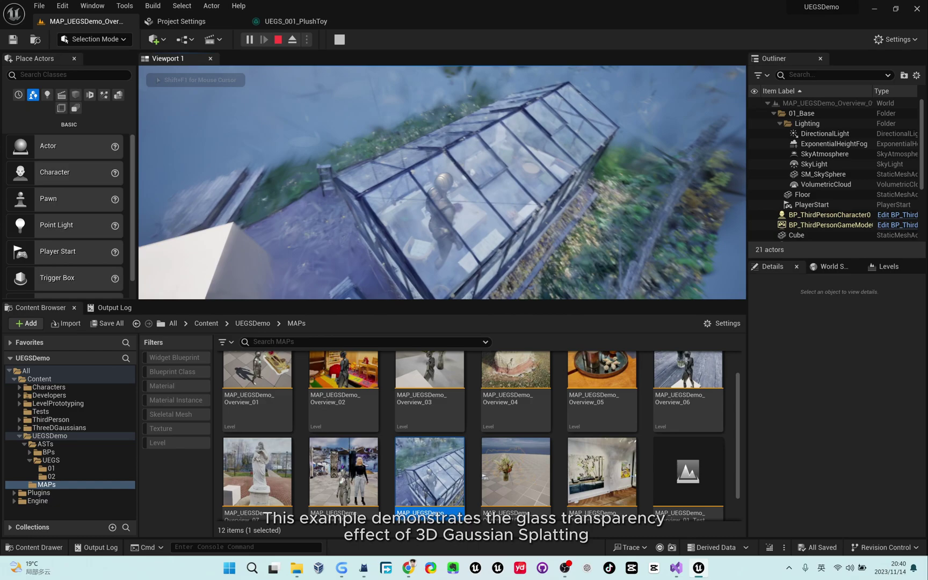
# Walk the character around the glass greenhouse in the running level to examine its transparency.
pyautogui.press('a')
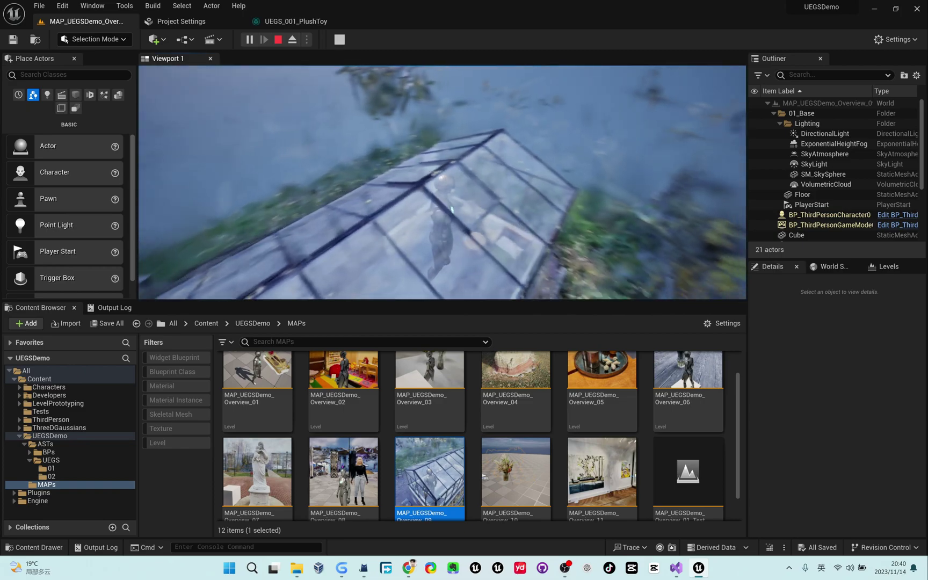
# Widen the existing UEGaussianSplattingClippingVolume around the greenhouse to an X scale of 4.25.
pyautogui.click(838, 225)
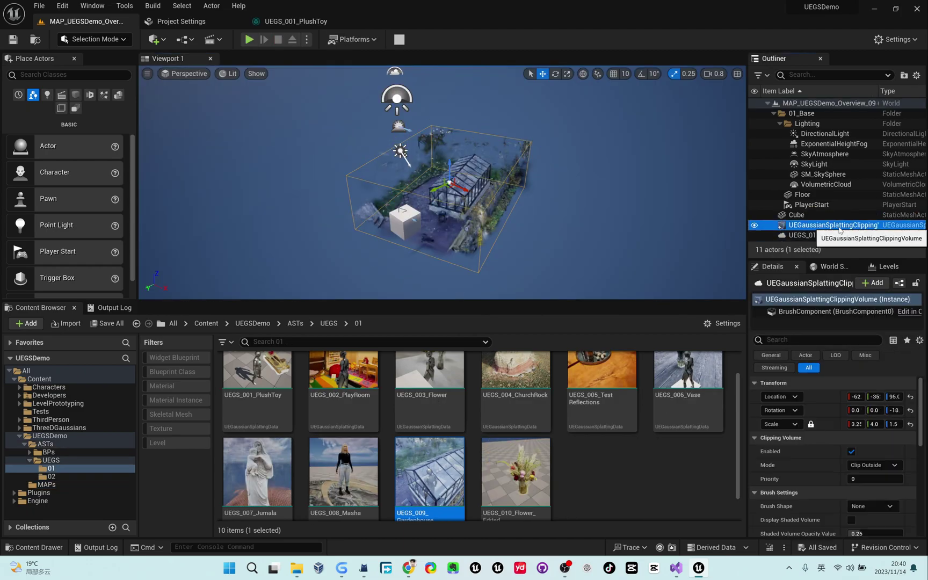
pyautogui.moveTo(473, 184); pyautogui.dragTo(493, 184, button='right')
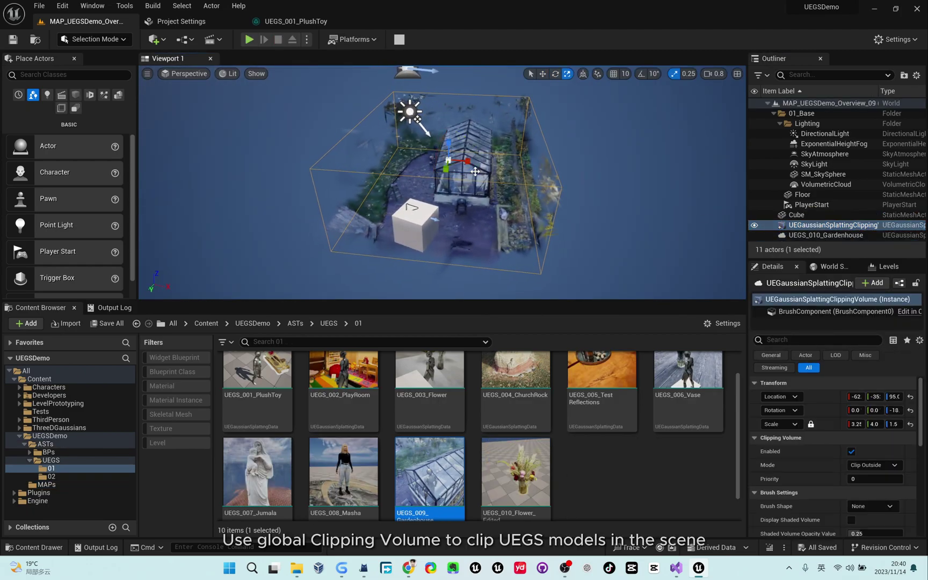
pyautogui.moveTo(470, 165); pyautogui.dragTo(449, 160)
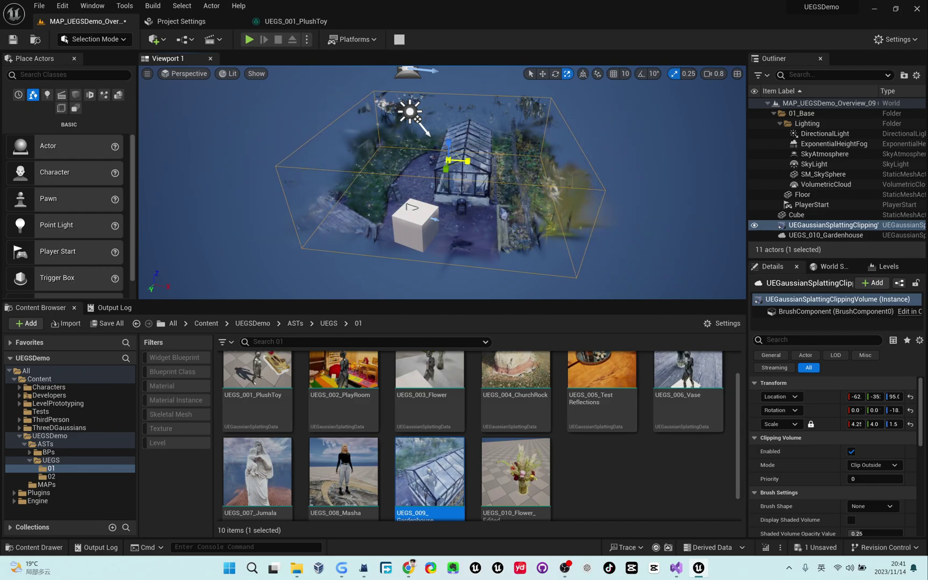
# Close and reopen Place Actors, search it for "Volu", and place a UEGaussian Splatting Clipping Volume in the greenhouse scene.
pyautogui.click(74, 58)
pyautogui.click(156, 39)
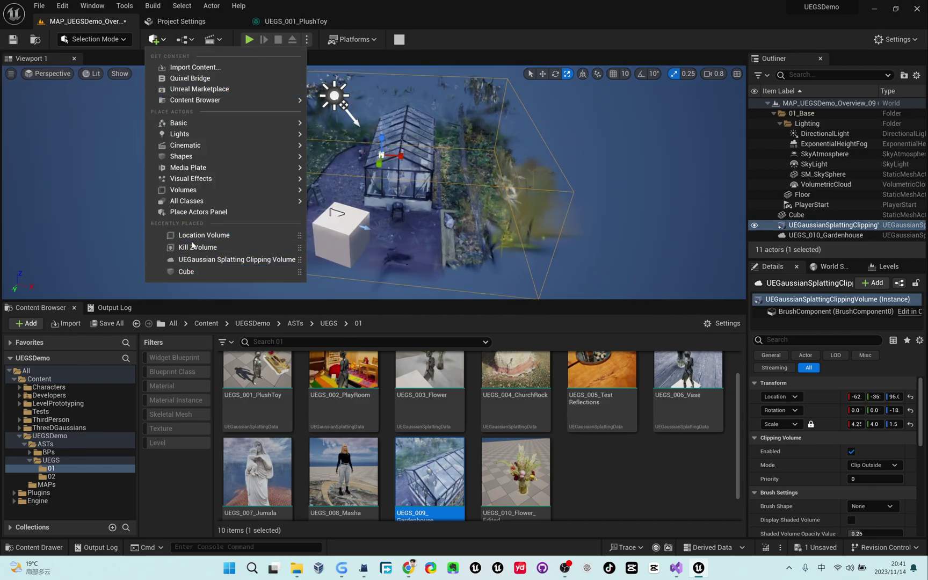
pyautogui.click(194, 213)
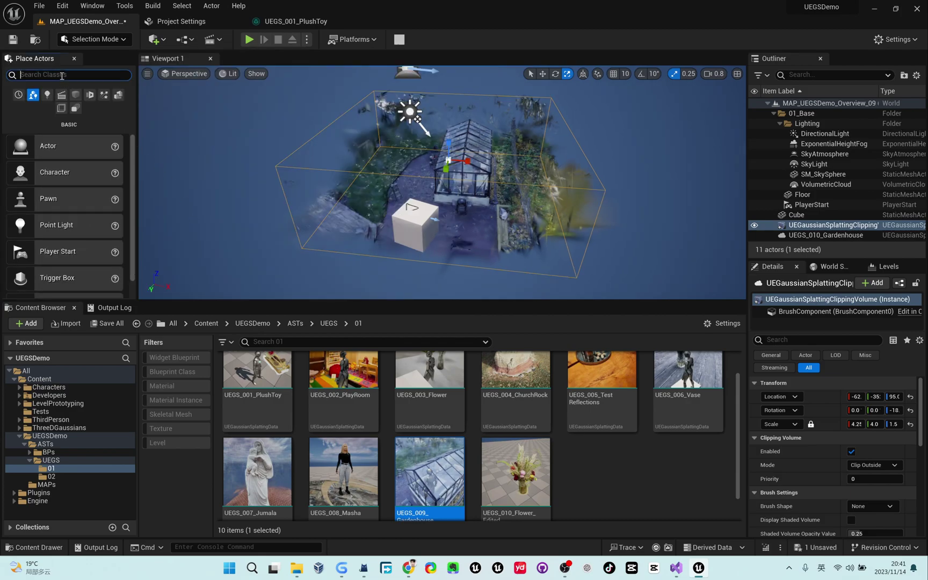
pyautogui.write('Volu')
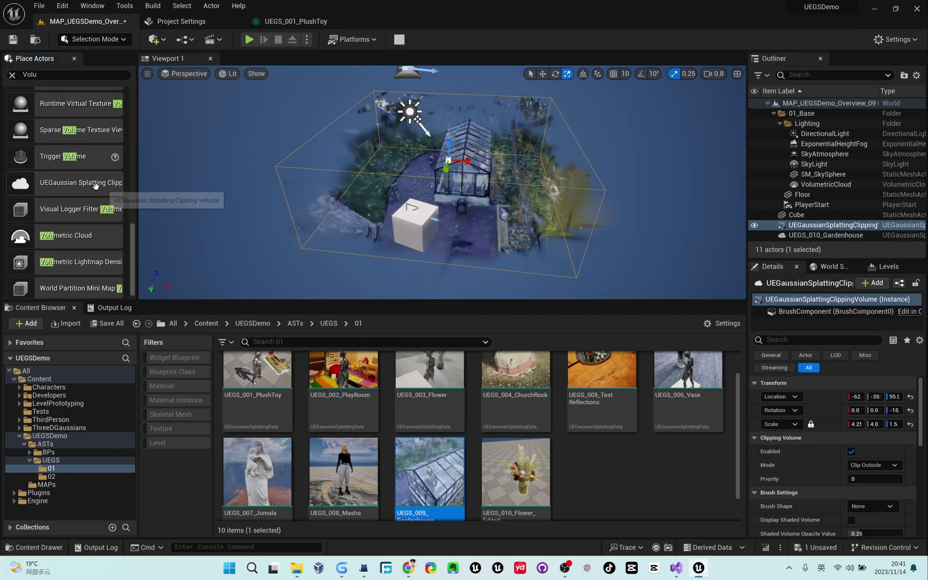
pyautogui.moveTo(95, 183); pyautogui.dragTo(404, 207)
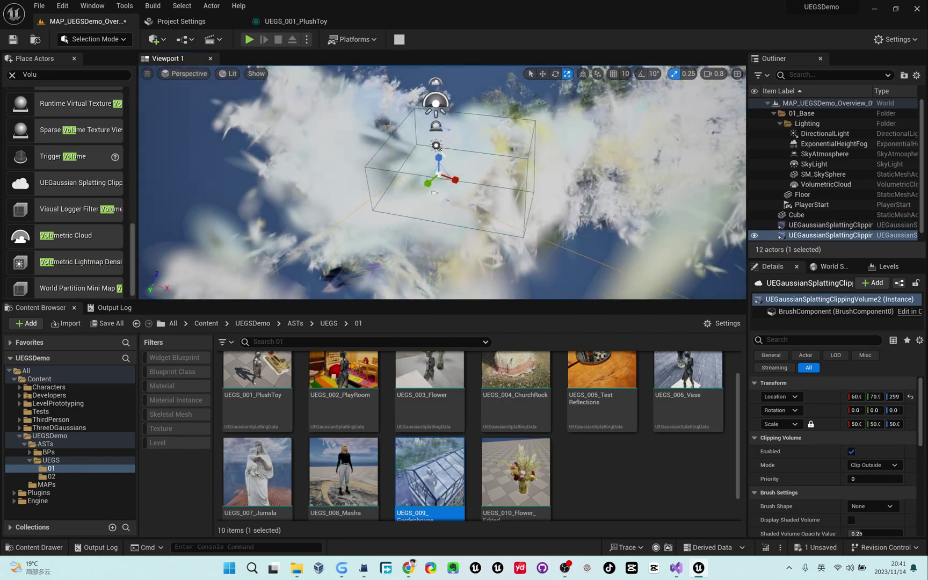
# Set the new clipping volume to Clip Inside with priority 2, rotate it, and scale it to 3.25, 5.0, 3.5.
pyautogui.click(869, 476)
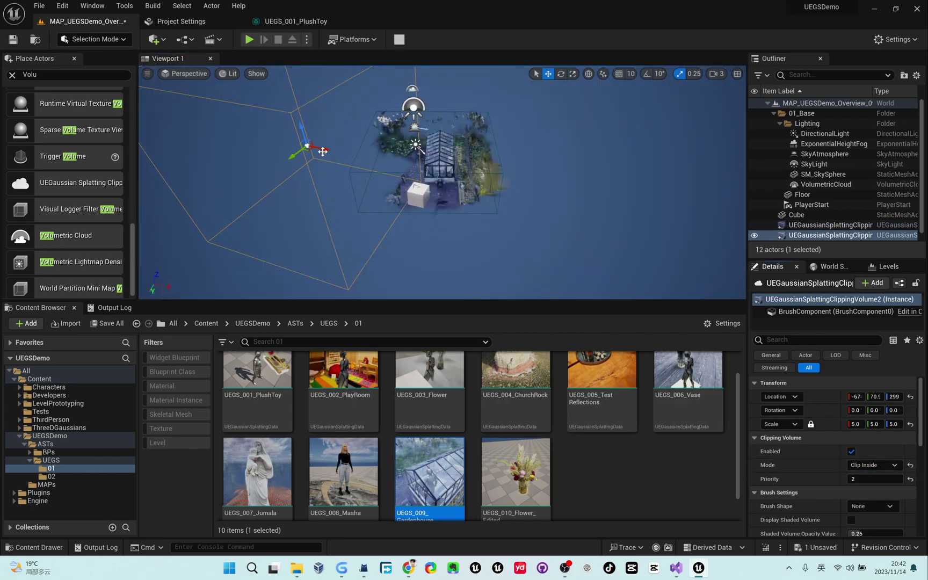
pyautogui.moveTo(322, 152); pyautogui.dragTo(342, 149)
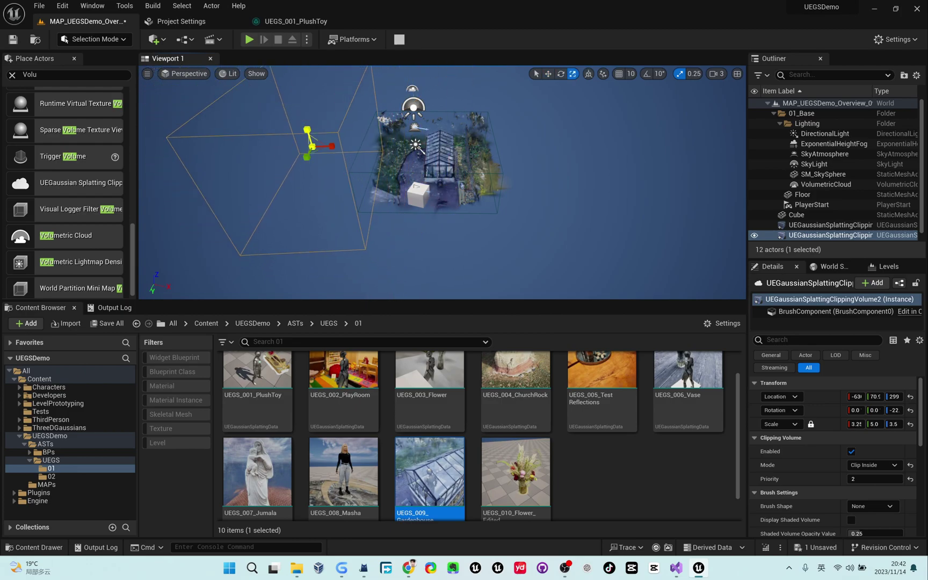
pyautogui.moveTo(322, 178); pyautogui.dragTo(322, 175)
# Move the new clipping volume down and across into the greenhouse model so it cuts away part of the surroundings.
pyautogui.moveTo(343, 192); pyautogui.dragTo(395, 199)
pyautogui.moveTo(395, 198); pyautogui.dragTo(338, 207, button='right')
pyautogui.scroll(-2, 394, 199)
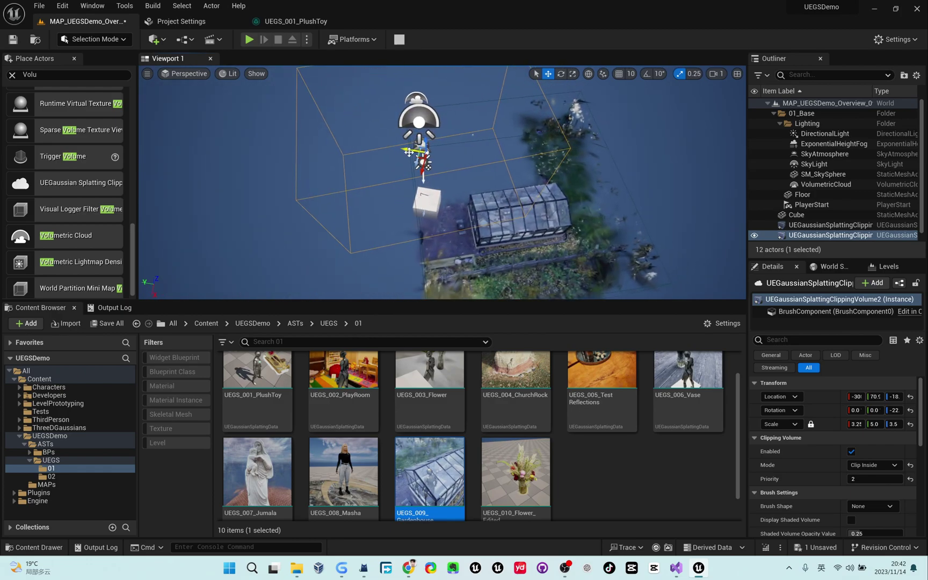
pyautogui.moveTo(427, 163); pyautogui.dragTo(473, 131)
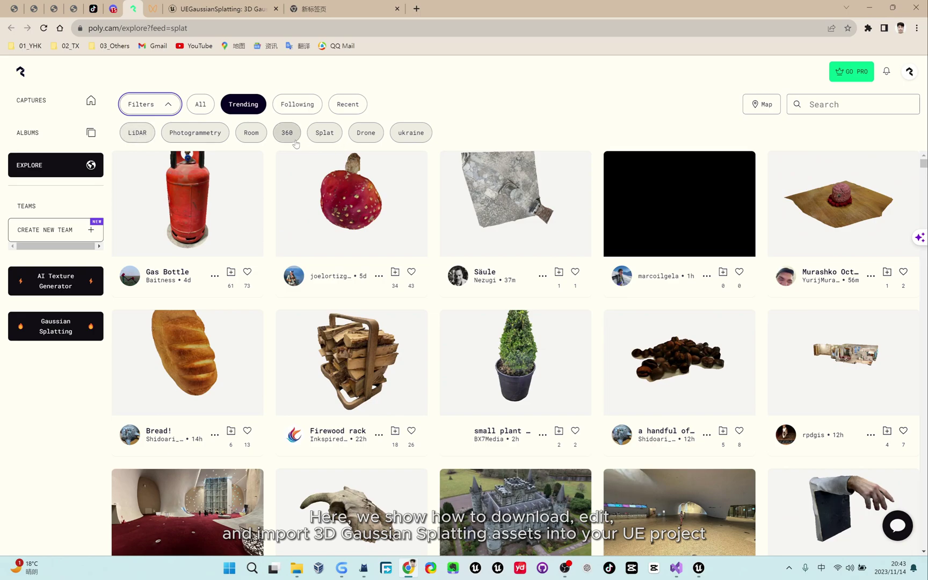
# On Polycam's Explore page in the browser, filter the trending captures to Splat and browse the results.
pyautogui.click(324, 133)
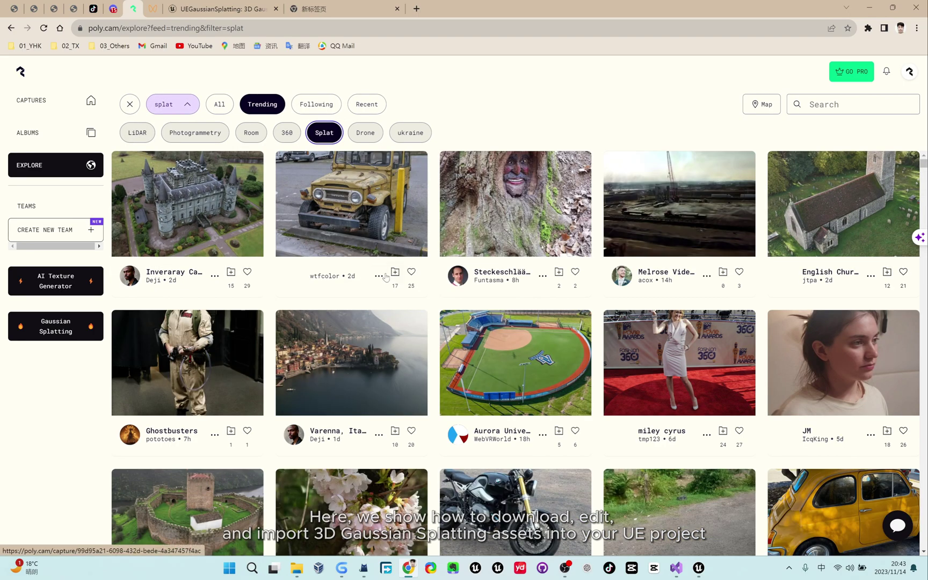
pyautogui.scroll(-5, 313, 181)
pyautogui.scroll(5, 313, 181)
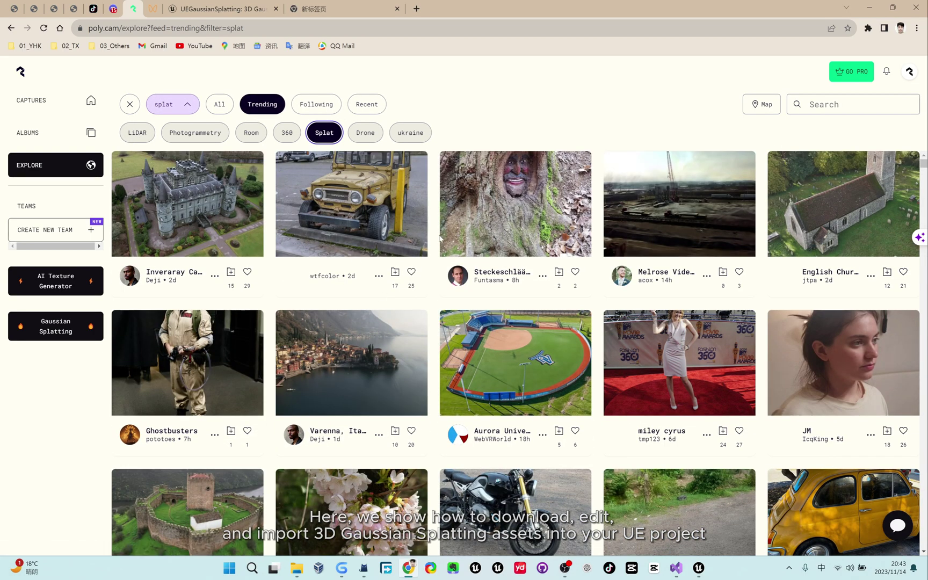
pyautogui.scroll(-12, 848, 269)
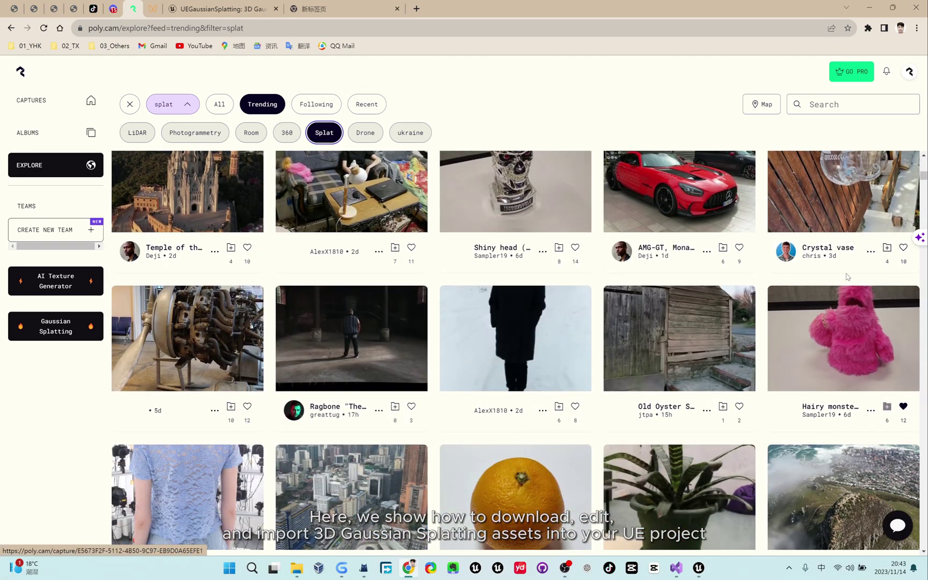
# Open the YQ01 splat capture from the trending results in a new tab and orbit around the model.
pyautogui.scroll(-7, 848, 277)
pyautogui.rightClick(328, 291)
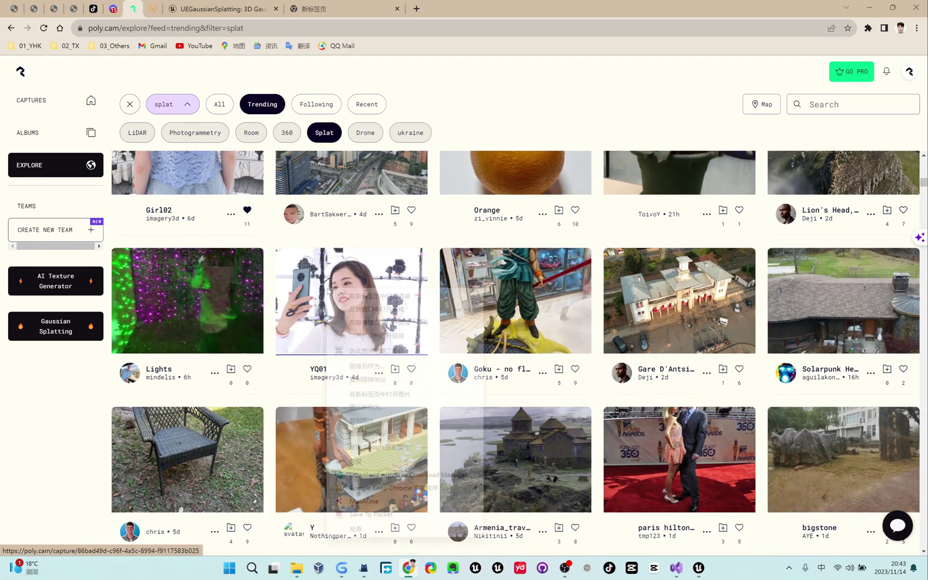
pyautogui.click(358, 298)
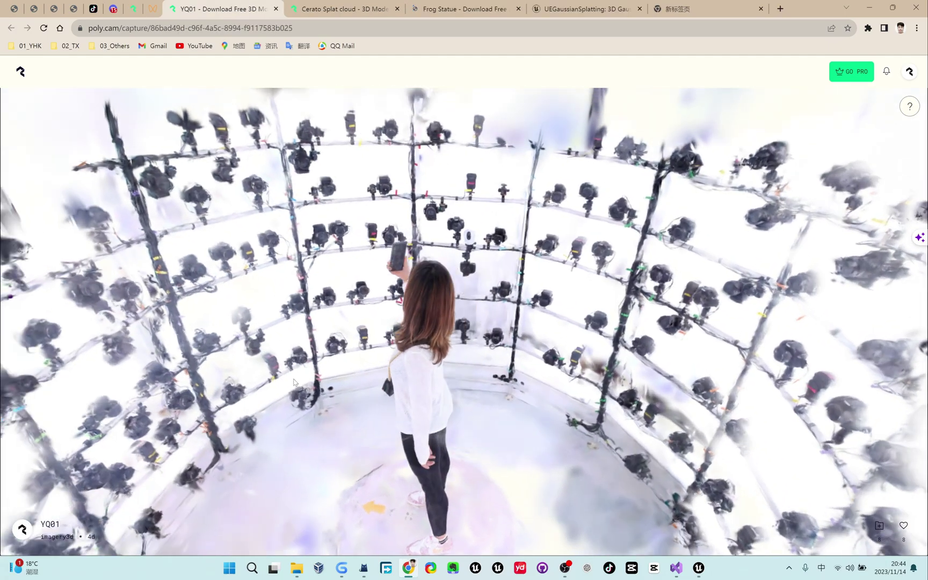
pyautogui.moveTo(430, 387); pyautogui.dragTo(345, 398)
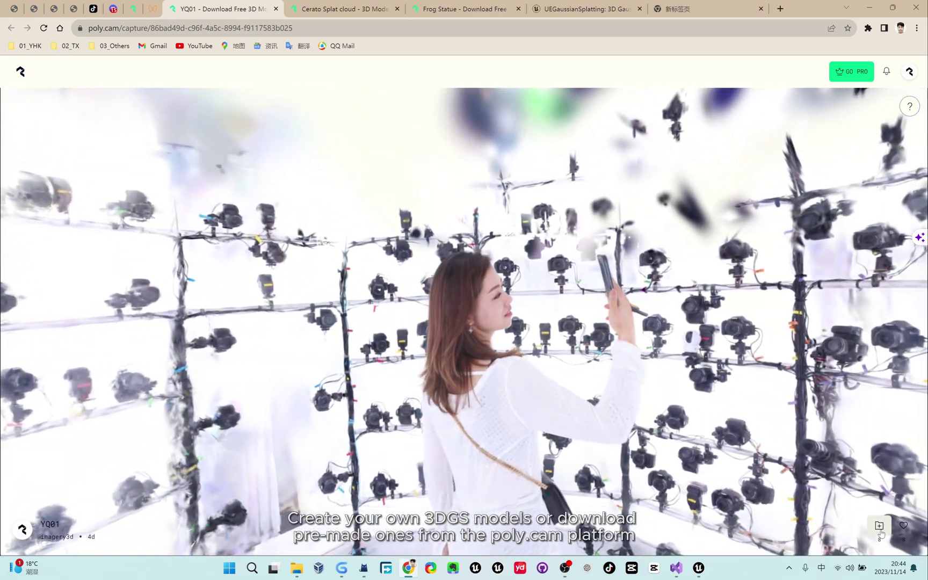
# Save the YQ01 capture to album 003 and open the saved copy.
pyautogui.click(878, 526)
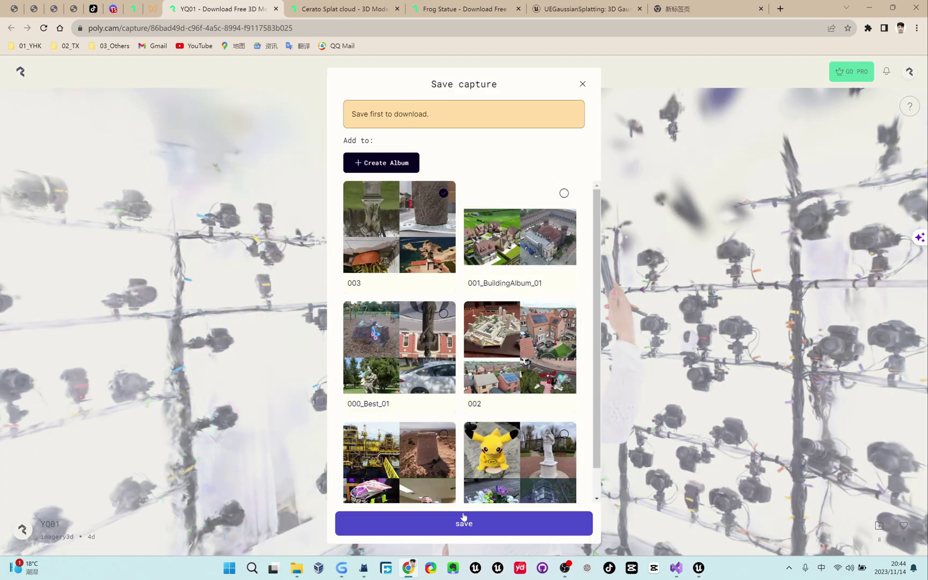
pyautogui.click(498, 522)
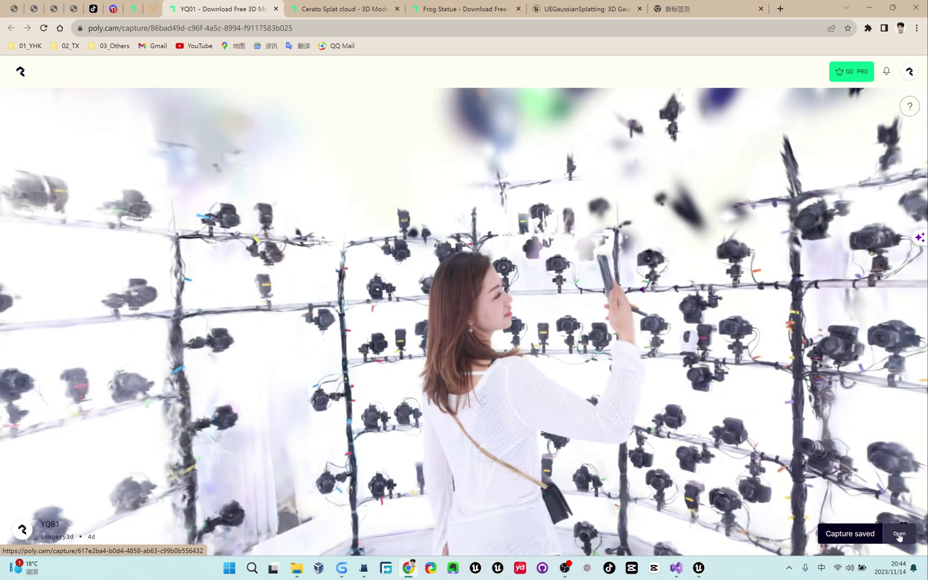
pyautogui.click(899, 535)
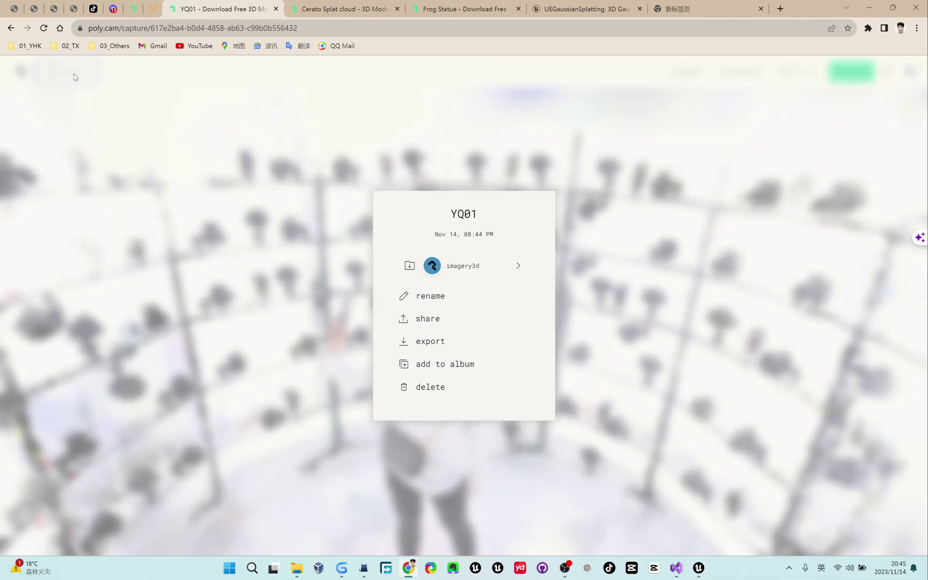
# Copy the capture's name, export the capture as a splat PLY, and download it as YQ01.ply.
pyautogui.rightClick(457, 302)
pyautogui.click(482, 337)
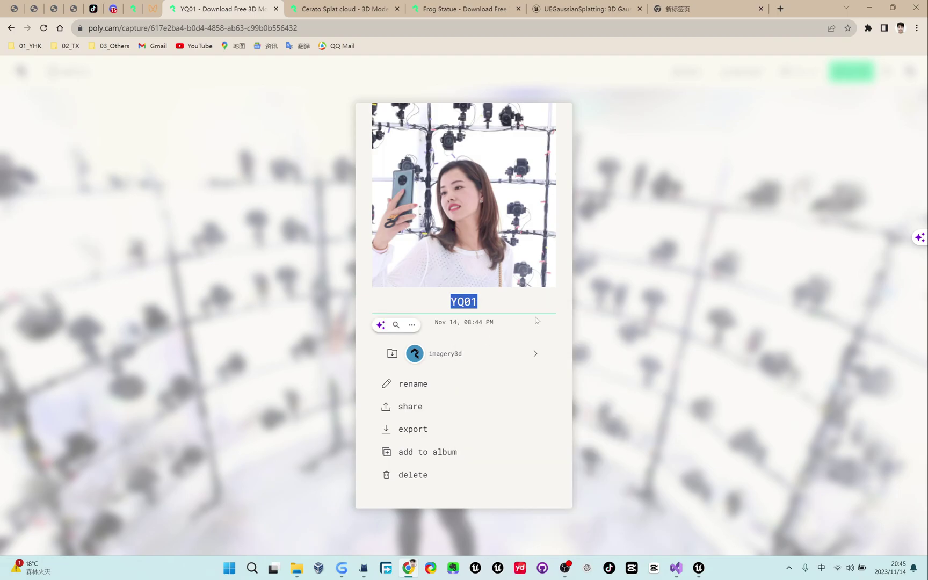
pyautogui.click(636, 214)
pyautogui.click(747, 75)
pyautogui.click(436, 318)
pyautogui.click(507, 360)
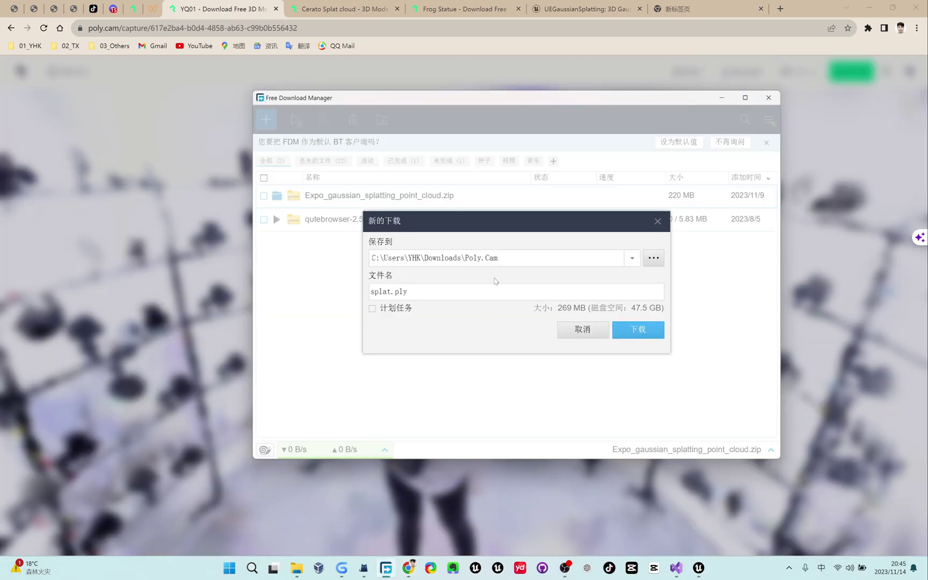
pyautogui.click(638, 330)
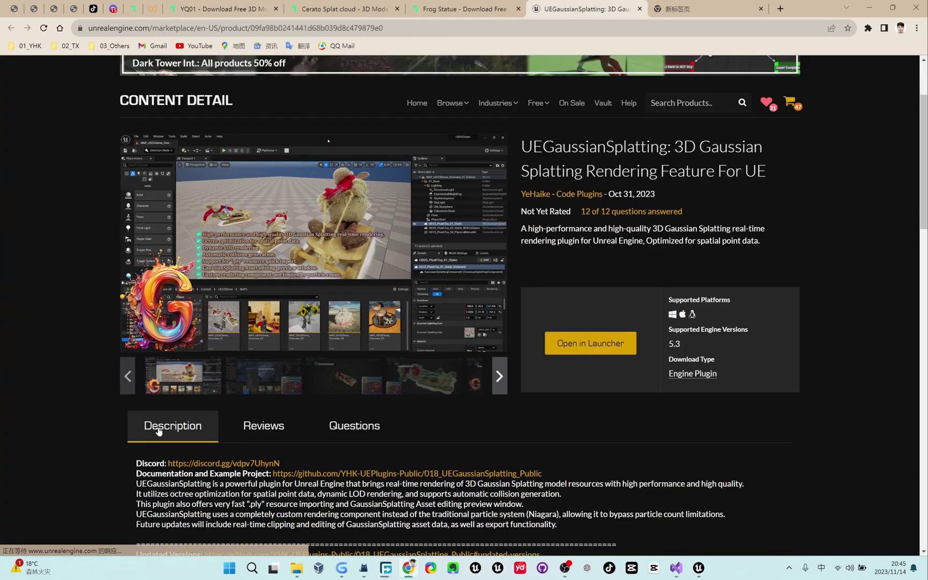
# Expand the UEGaussianSplatting marketplace description and open its SuperSplat online editor link in a new tab.
pyautogui.scroll(-5, 157, 431)
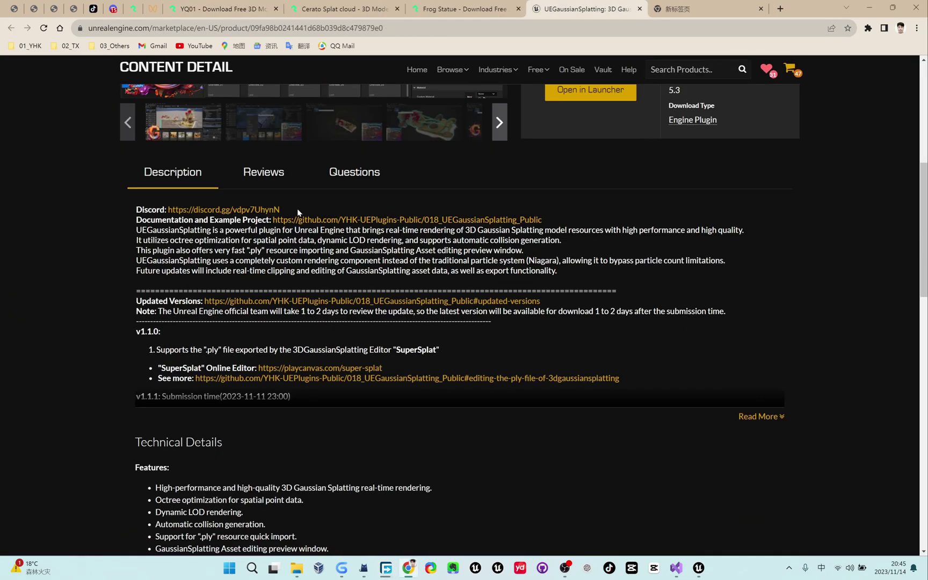
pyautogui.rightClick(302, 217)
pyautogui.click(145, 329)
pyautogui.click(772, 418)
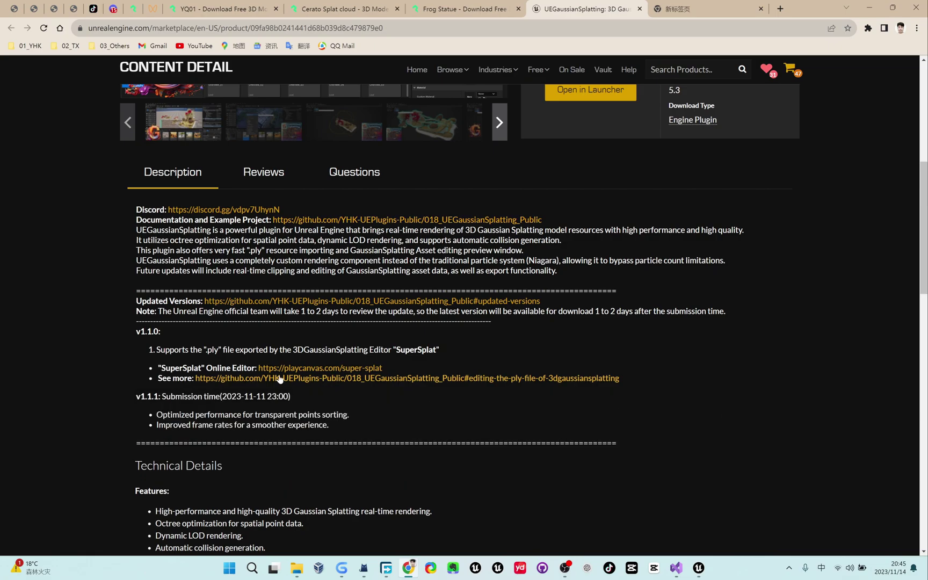
pyautogui.rightClick(291, 370)
pyautogui.click(315, 374)
pyautogui.click(630, 8)
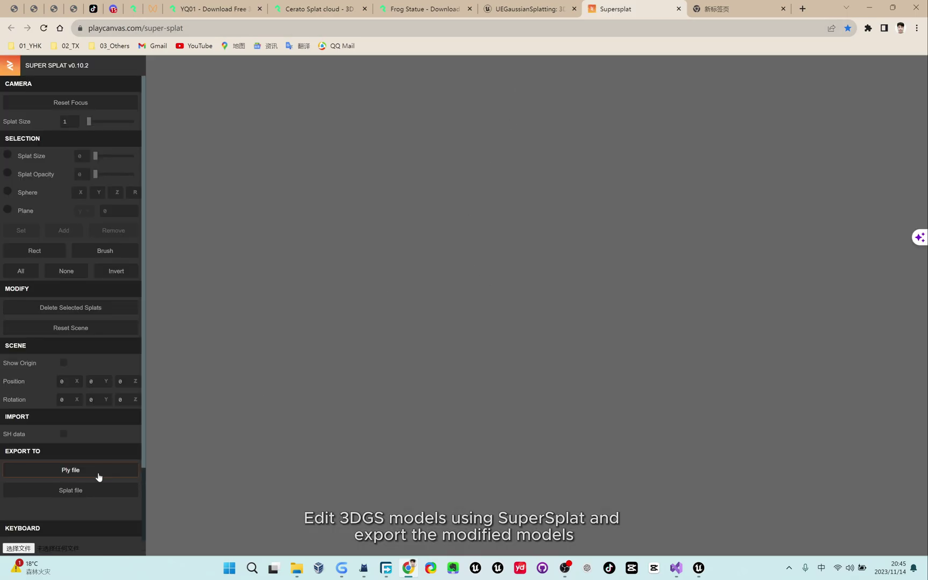
# Locate the downloaded YQ01.ply through Free Download Manager and load it into SuperSplat.
pyautogui.click(387, 569)
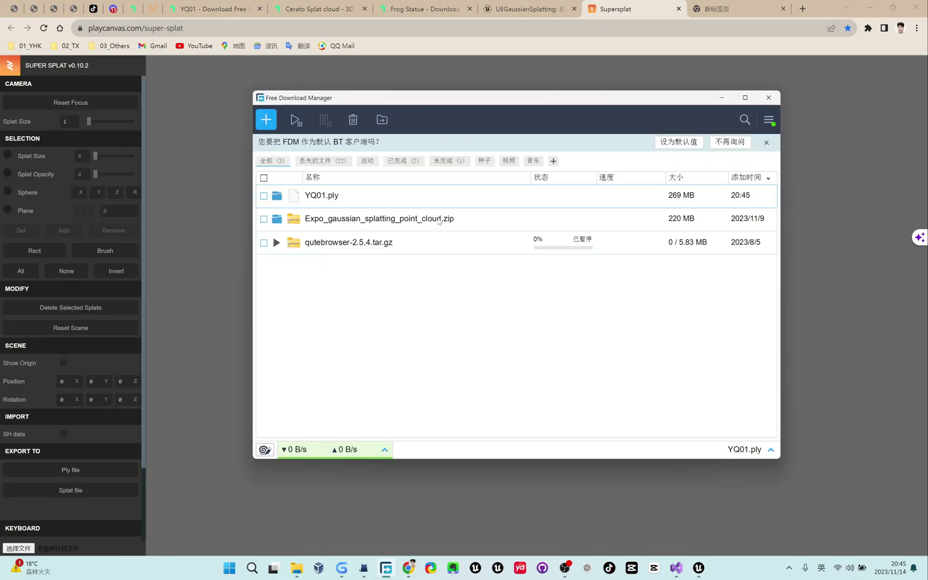
pyautogui.rightClick(344, 197)
pyautogui.click(396, 169)
pyautogui.click(722, 97)
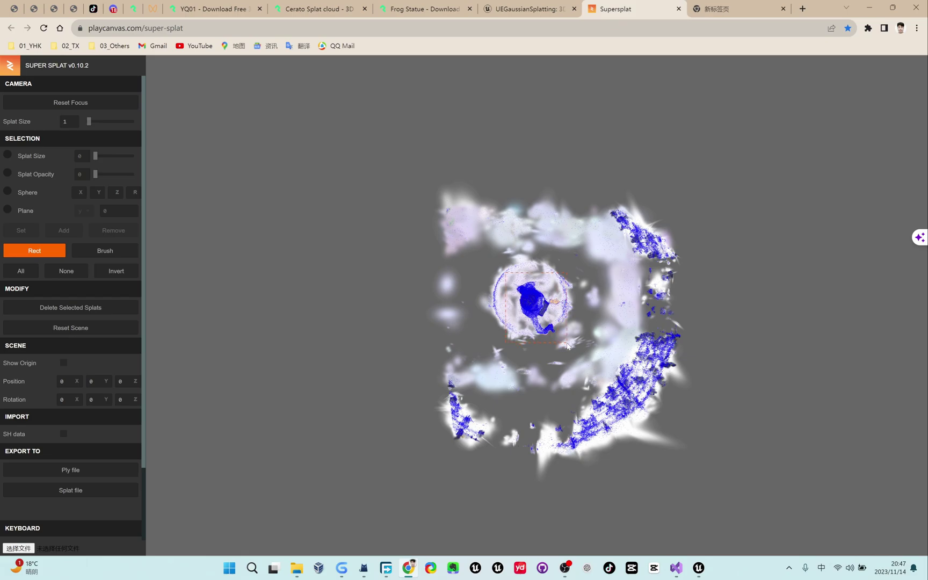
# Invert the selection around the woman to delete the surrounding splats, and export the model as YQ01.cleaned.ply.
pyautogui.click(114, 277)
pyautogui.click(71, 311)
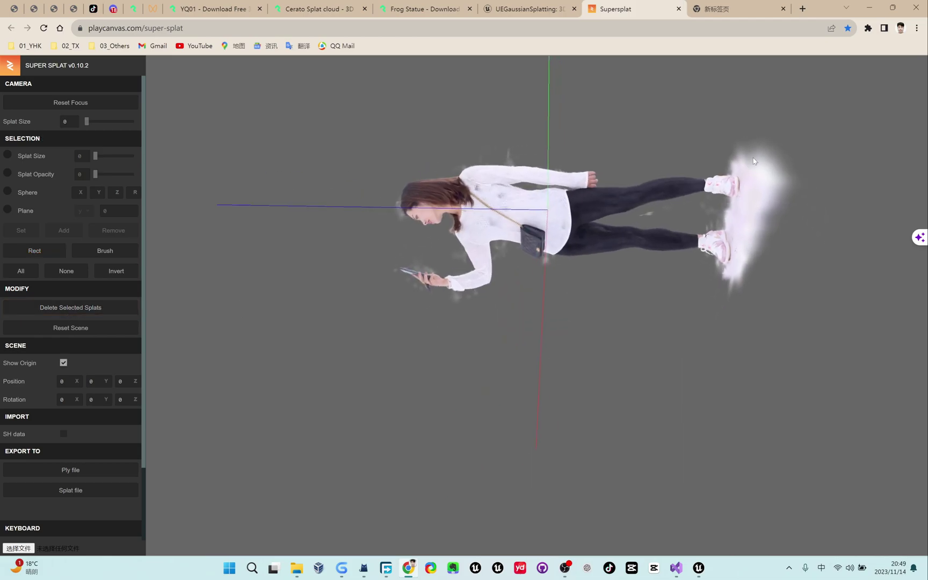
pyautogui.click(86, 477)
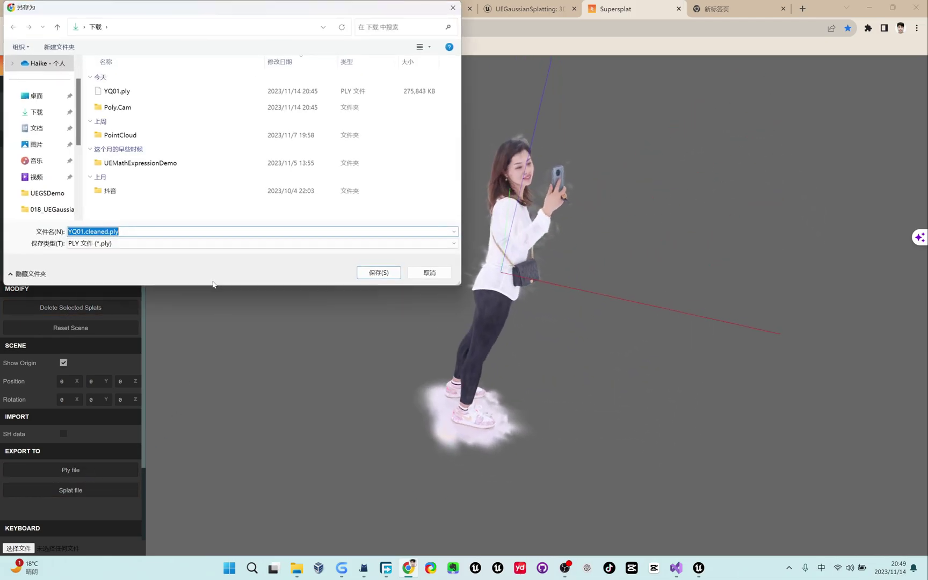
pyautogui.click(367, 273)
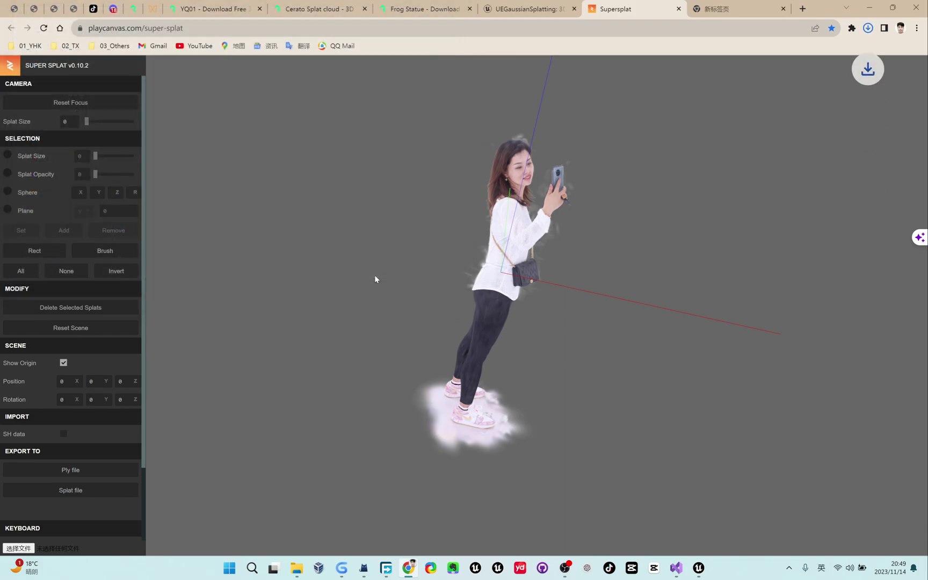
# Switch to Unreal Engine and import YQ01.cleaned.ply from the downloads folder into the UEGS/02 content folder.
pyautogui.click(698, 567)
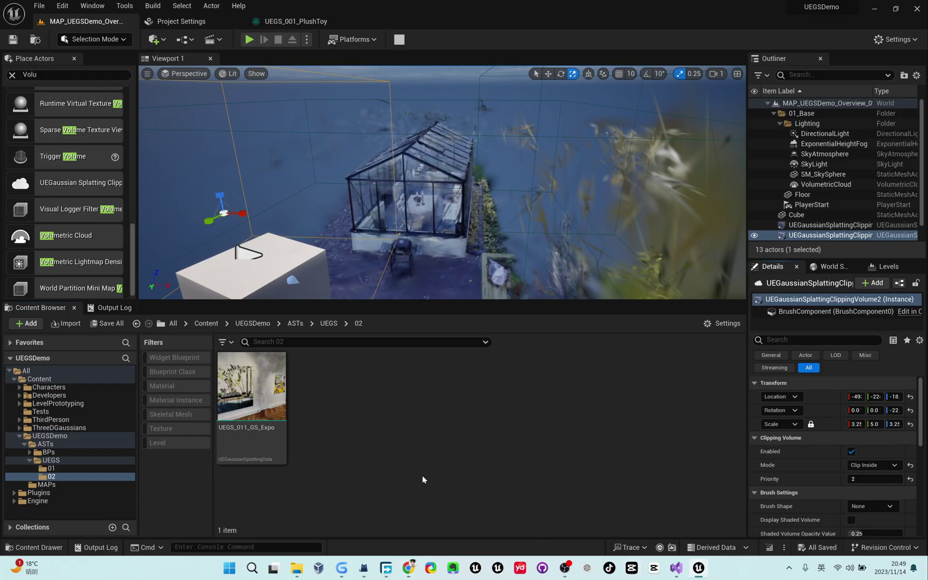
pyautogui.click(297, 567)
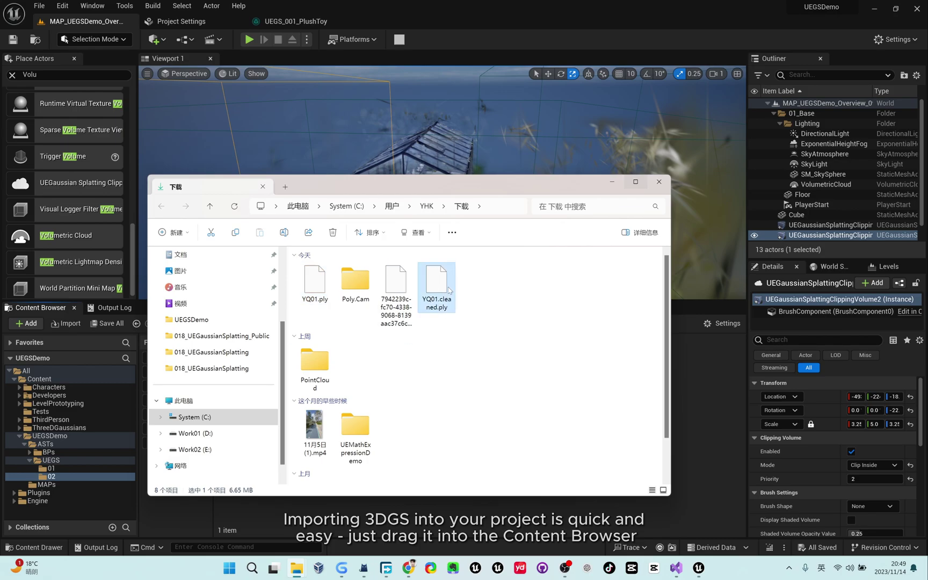
pyautogui.click(343, 376)
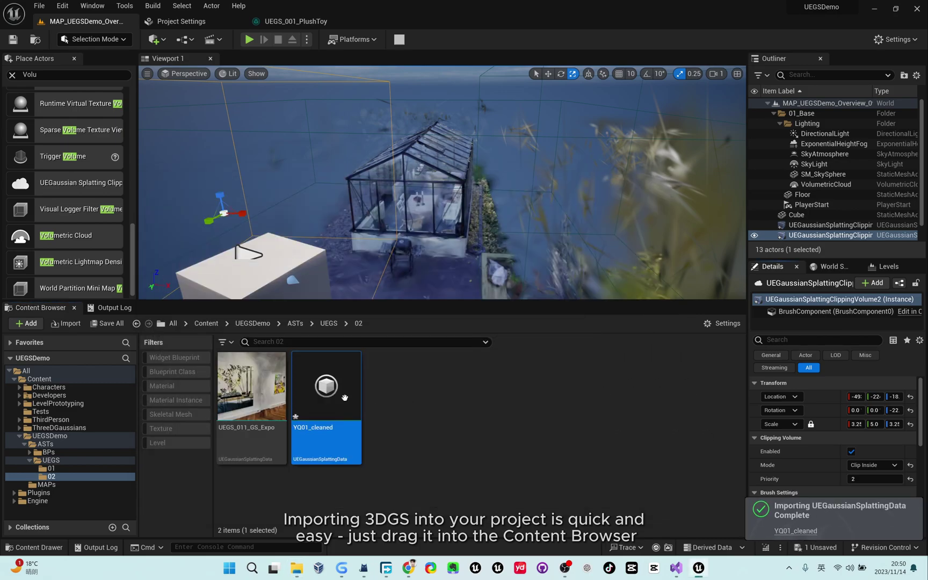
# Open the MAP_UEGSDemo_Overview_01_Test_02 level and place the YQ01_cleaned asset on its floor.
pyautogui.doubleClick(354, 364)
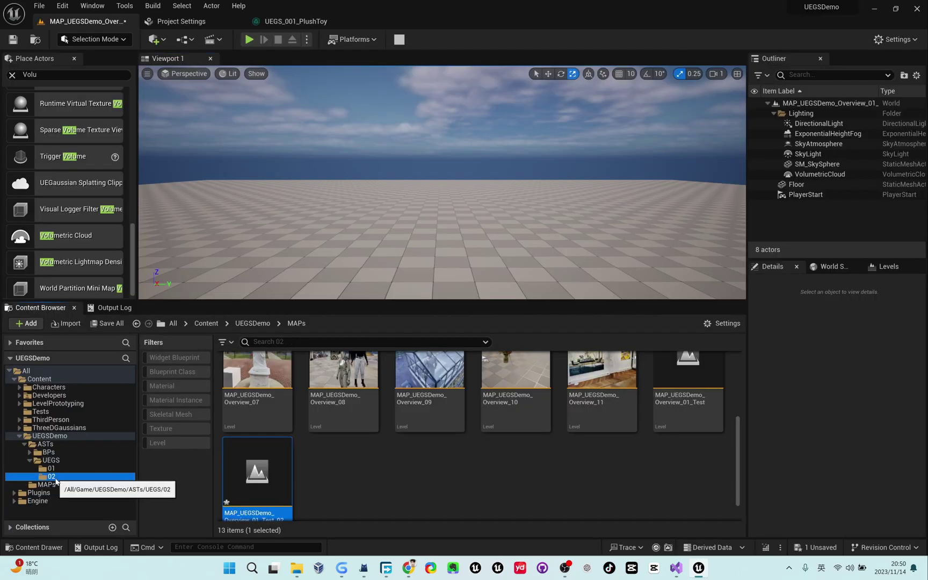
pyautogui.moveTo(326, 386); pyautogui.dragTo(384, 268)
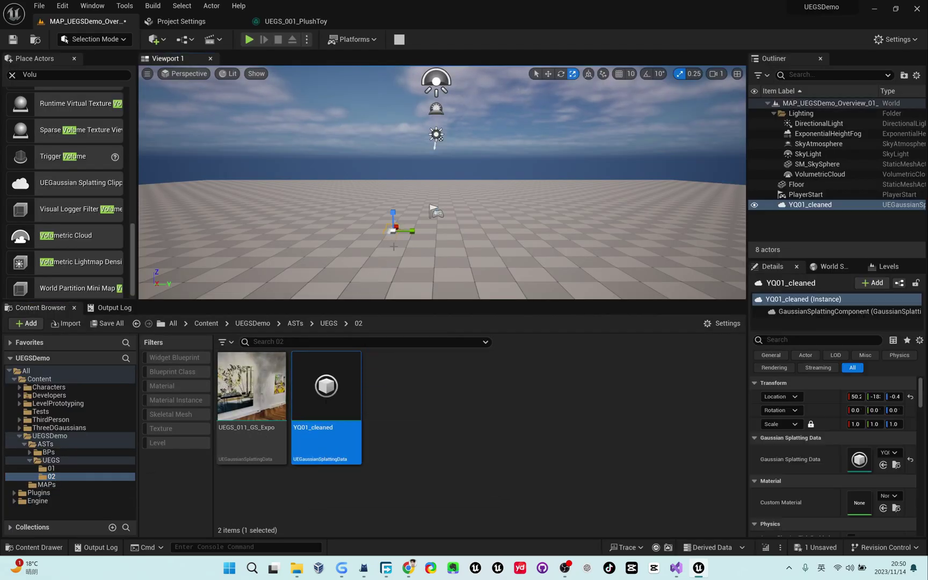
pyautogui.press('f')
pyautogui.moveTo(422, 161); pyautogui.dragTo(371, 187, button='right')
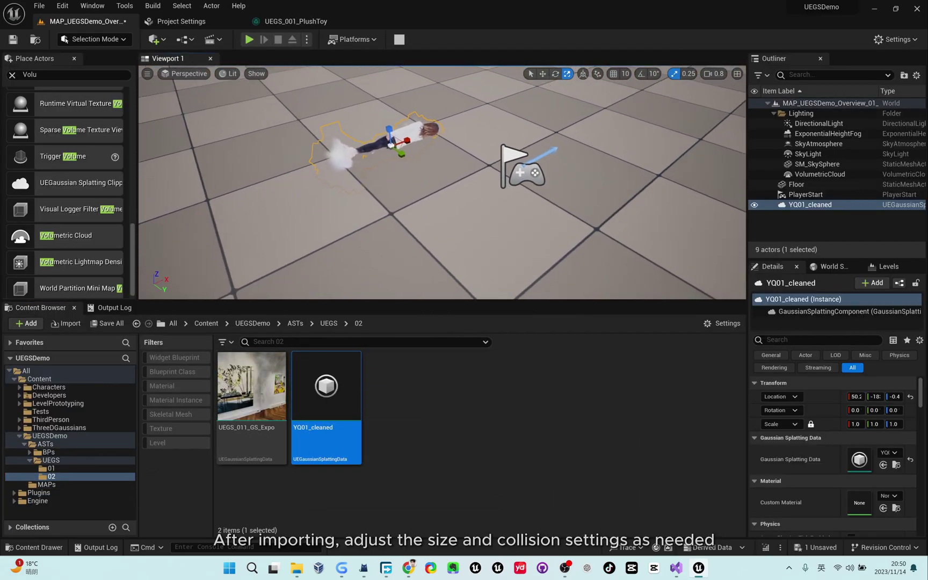
# Rotate the YQ01_cleaned actor upright, scale it uniformly to 2.0, and lower it onto the floor.
pyautogui.press('w')
pyautogui.press('e')
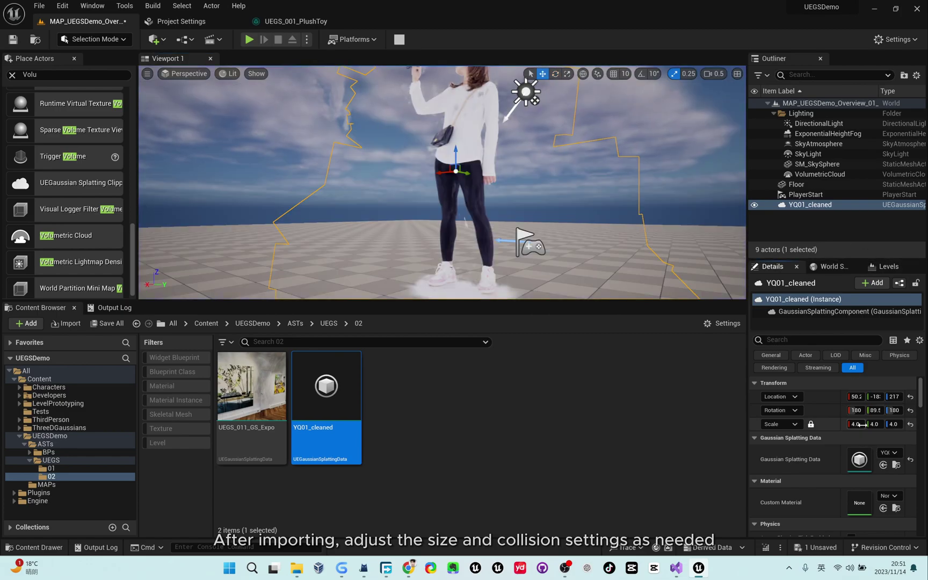
pyautogui.moveTo(860, 424); pyautogui.dragTo(832, 424)
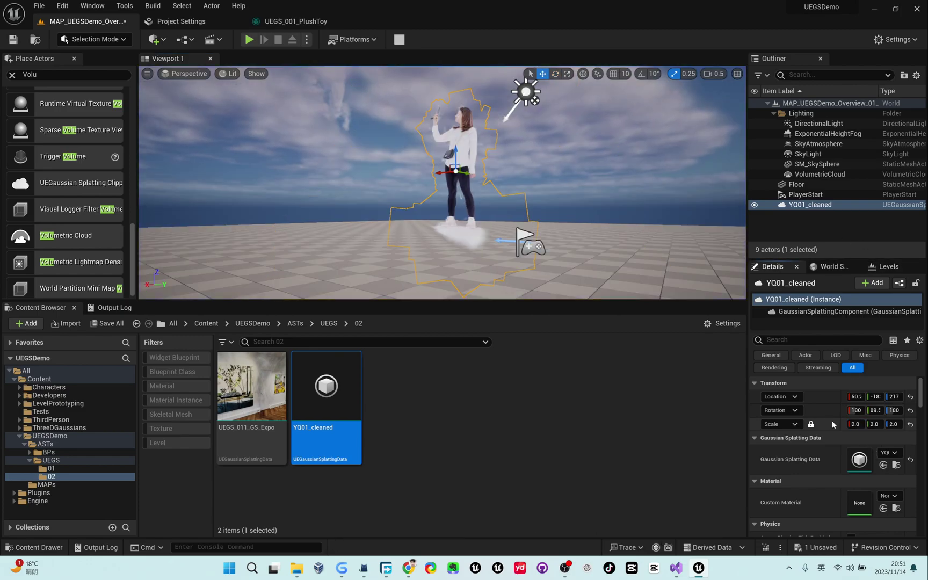
pyautogui.moveTo(456, 154); pyautogui.dragTo(456, 230)
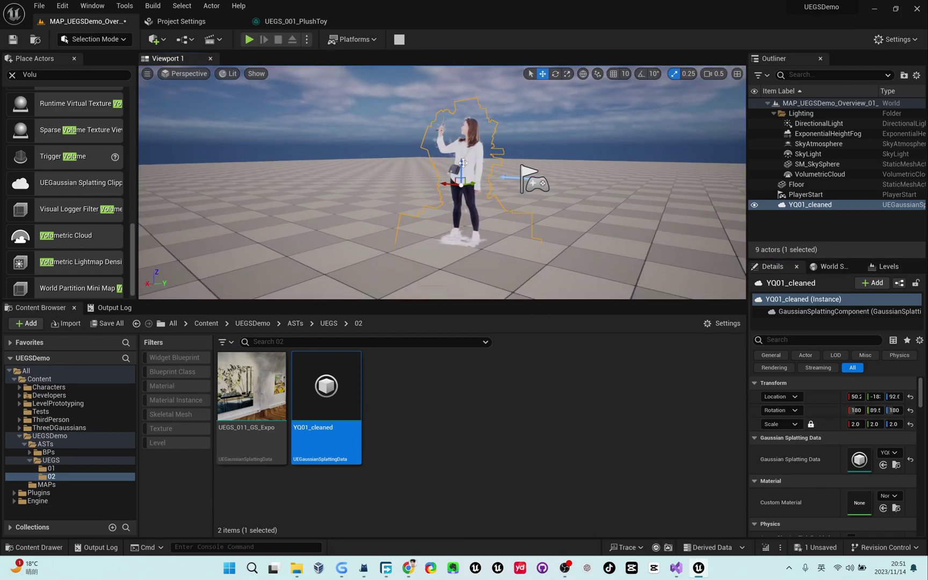
# Play the level in the viewport and turn on the frame-rate display with the stat fps command.
pyautogui.click(249, 39)
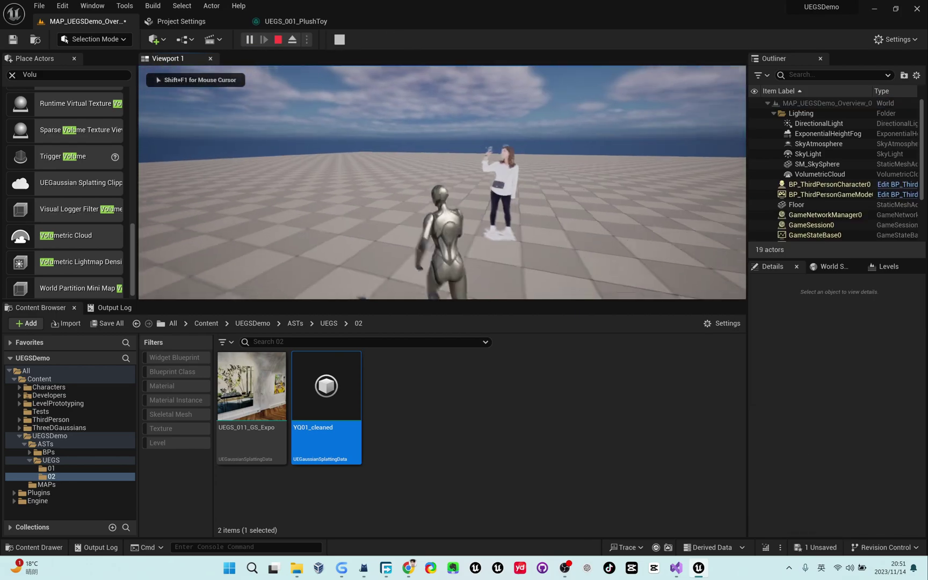
pyautogui.write('at fps')
pyautogui.press('Return')
pyautogui.click(584, 149)
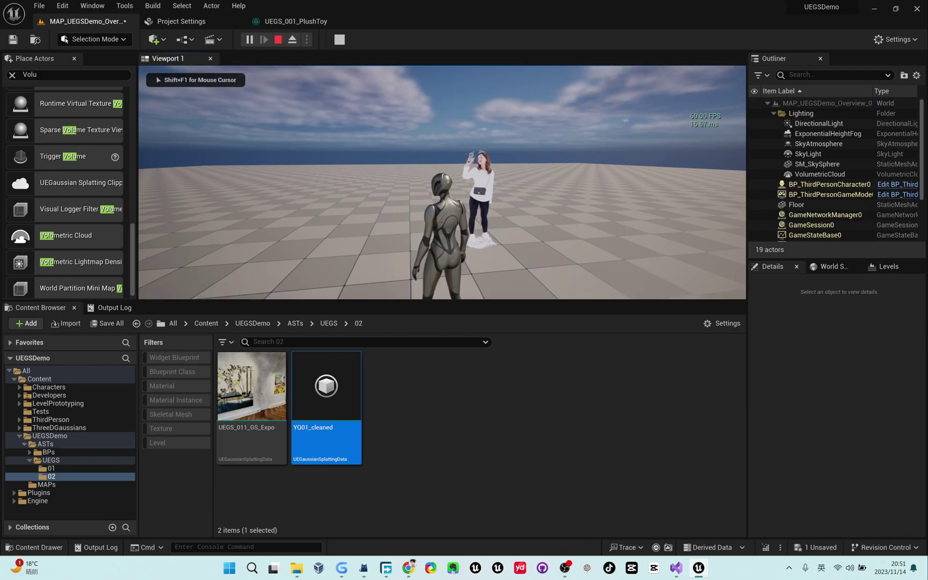
# Walk the third-person character up to and around the woman's splat model to examine it in play.
pyautogui.press('w')
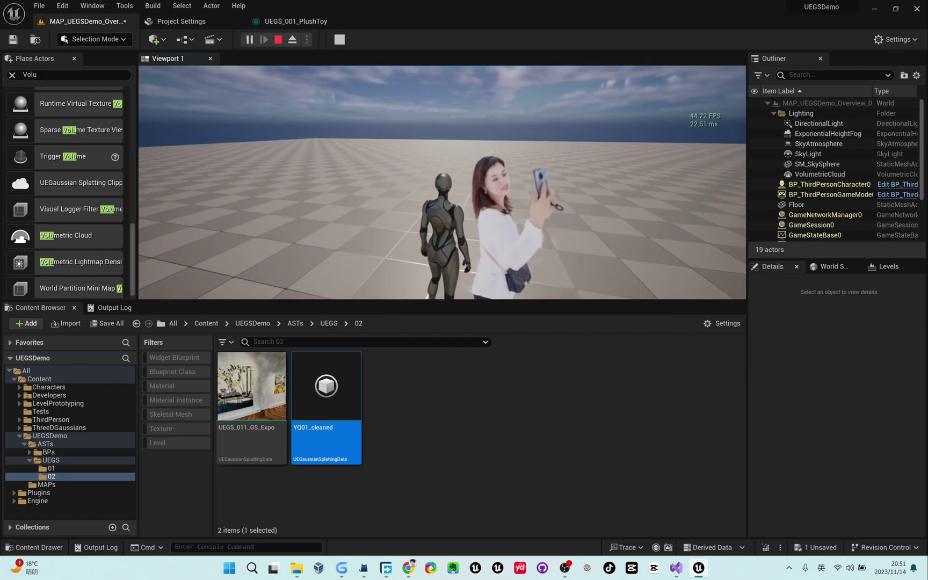
pyautogui.press('s')
pyautogui.press('d')
pyautogui.press('w')
pyautogui.press('a')
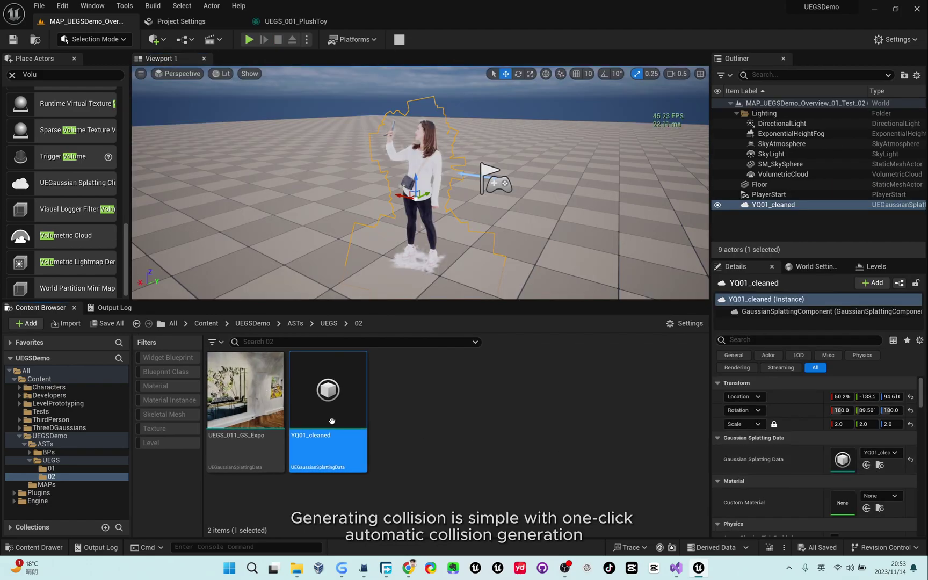
# Generate automatic collision for the YQ01_cleaned asset and save all changes.
pyautogui.rightClick(332, 421)
pyautogui.click(398, 118)
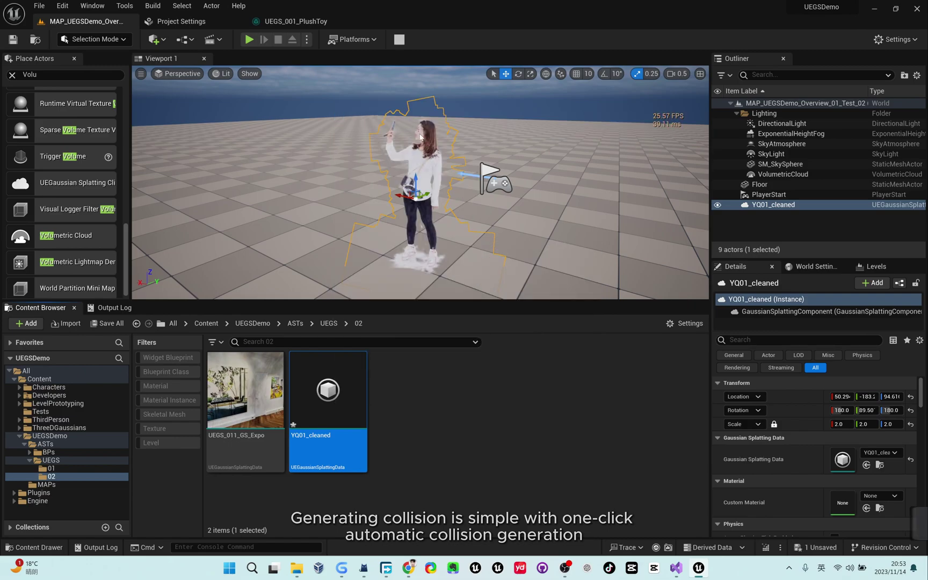
pyautogui.click(121, 325)
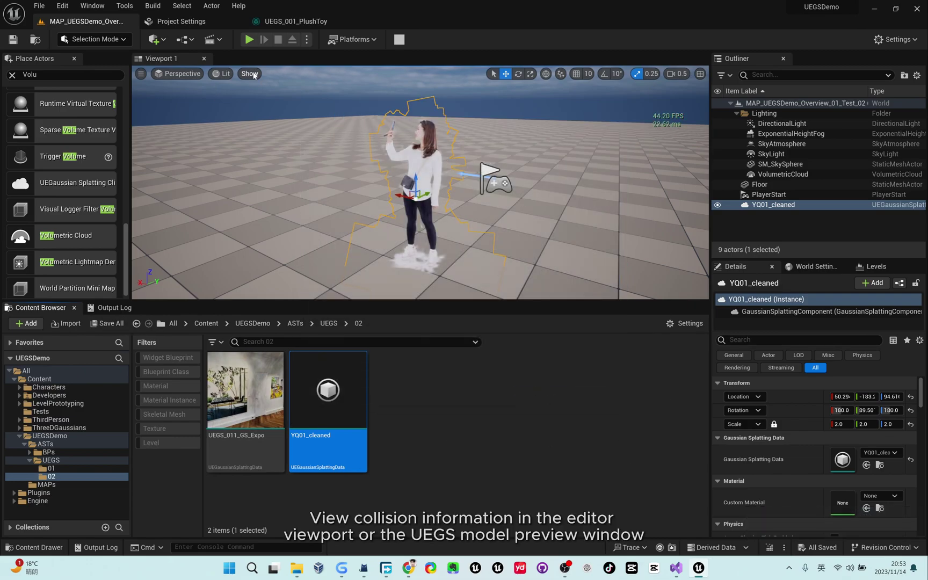
# Enable the viewport's Collision show flag, inspect the wireframe around YQ01_cleaned, and play the level.
pyautogui.click(250, 74)
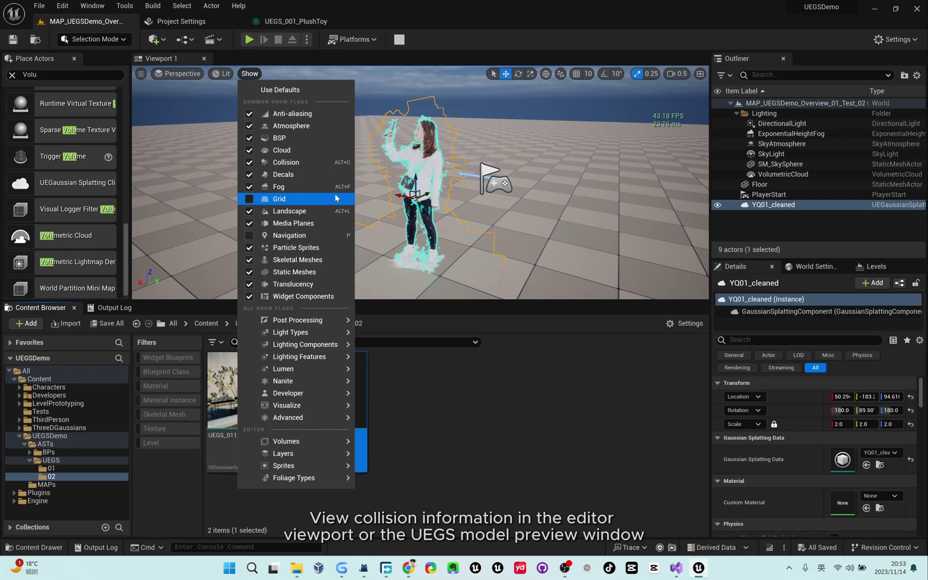
pyautogui.moveTo(387, 167); pyautogui.dragTo(454, 161, button='right')
pyautogui.press('w')
pyautogui.press('s')
pyautogui.hotkey('alt', 'p')
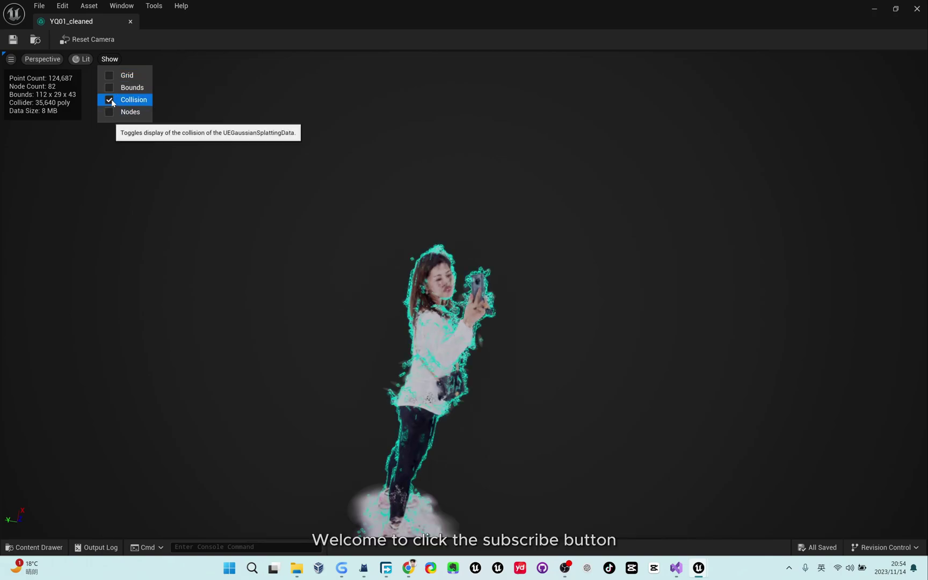
# Examine the collision mesh up close in the YQ01_cleaned asset preview with Collision shown.
pyautogui.moveTo(344, 258); pyautogui.dragTo(359, 312, button='right')
pyautogui.press('w')
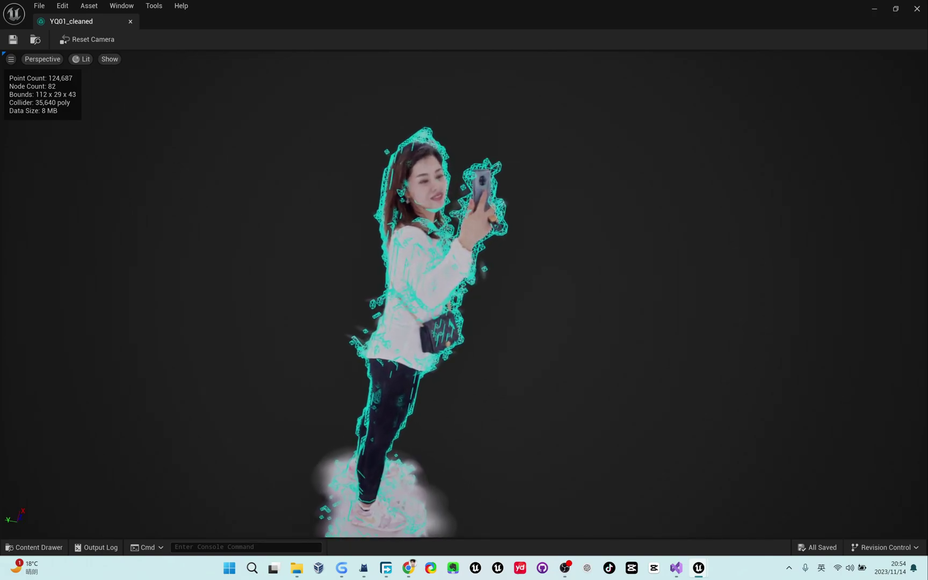